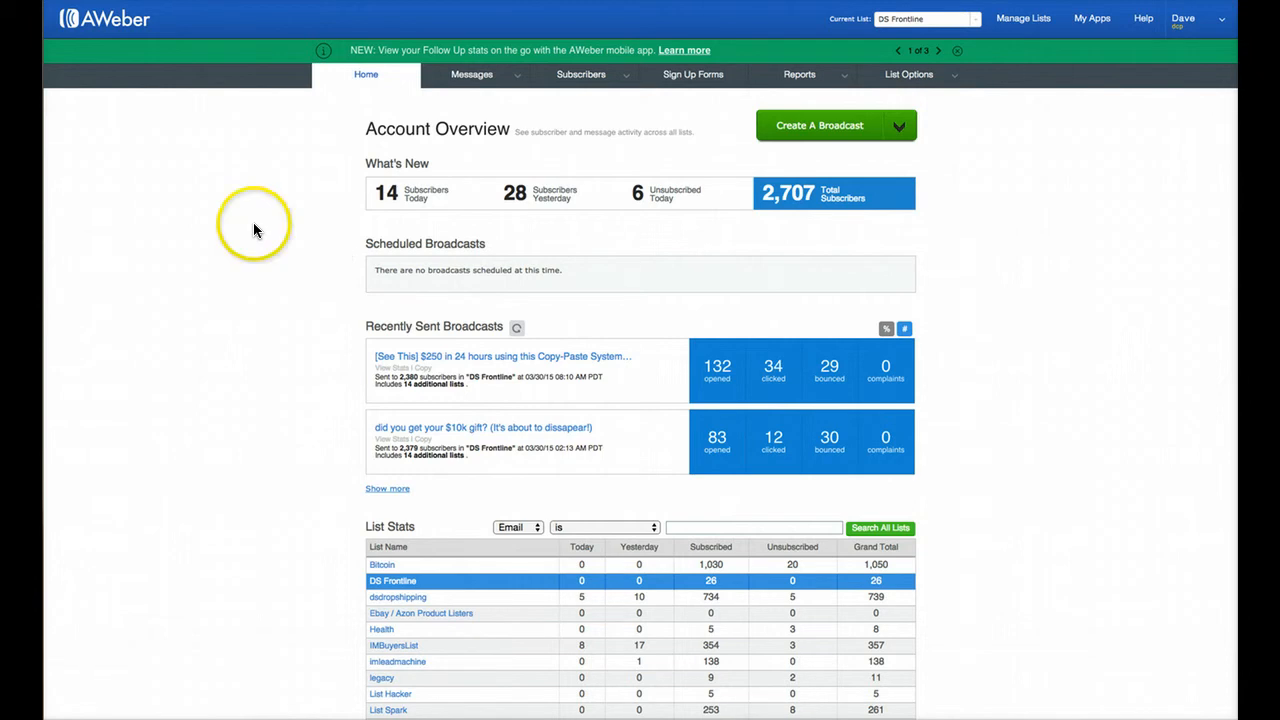
# Step: Visit the DS Dropshipping opt-in page and open its Free Instant Access form as an example
pyautogui.scroll(-3, 258, 260)
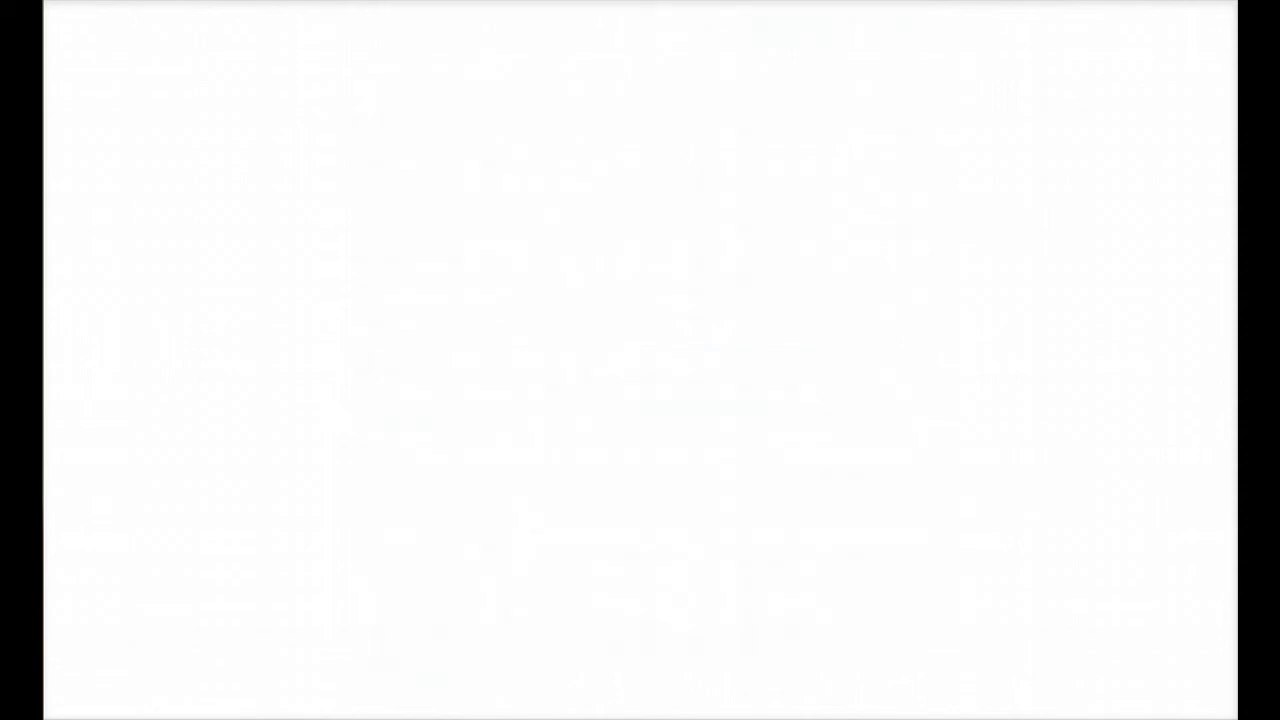
pyautogui.write('dsdrop')
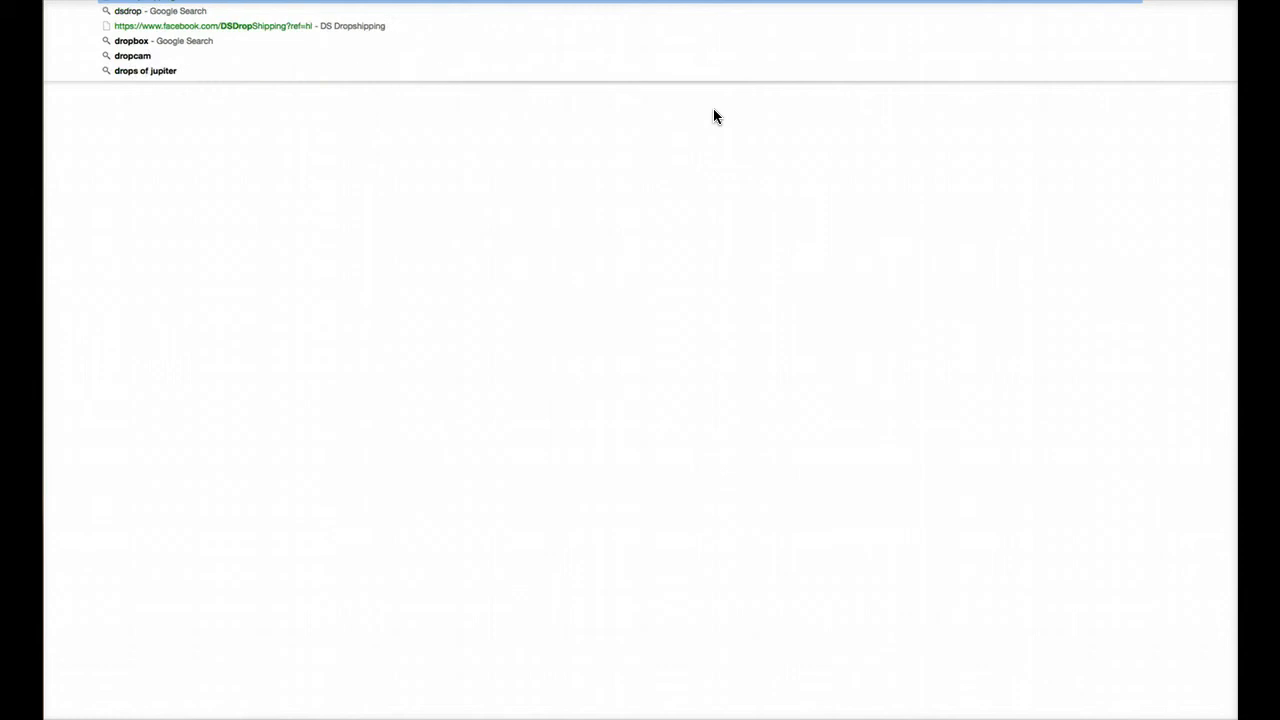
pyautogui.press('Return')
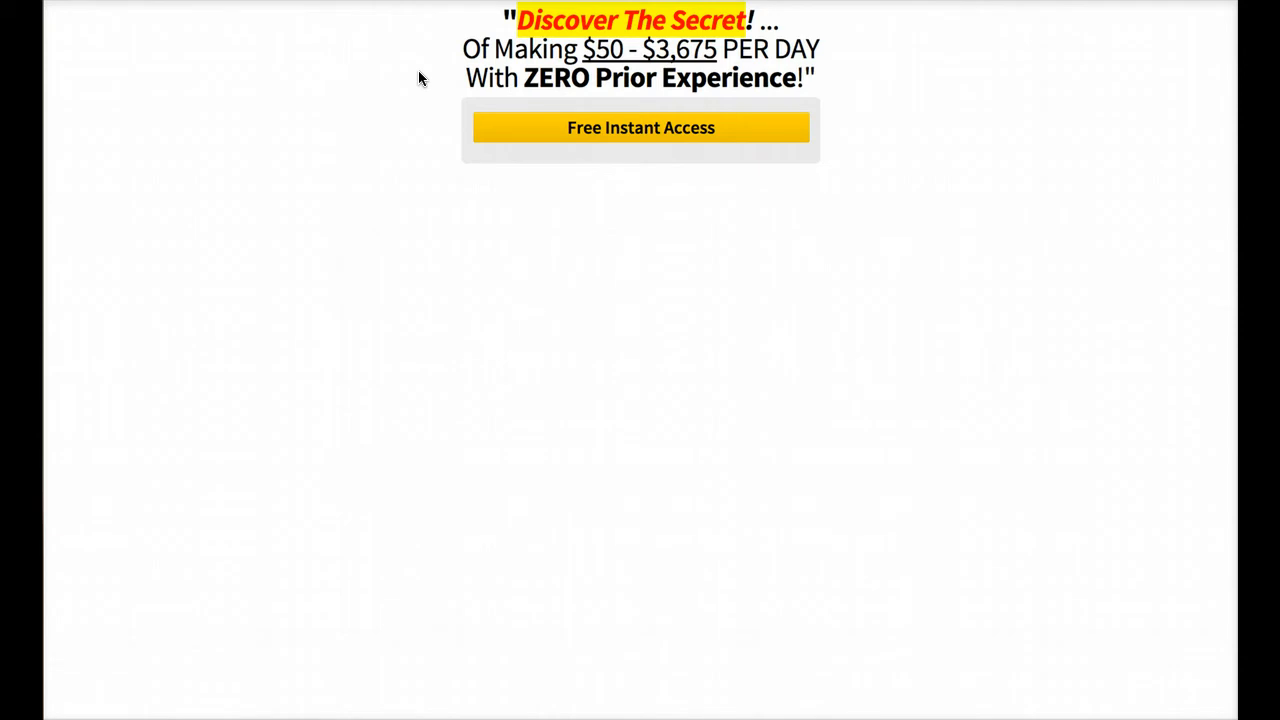
pyautogui.click(641, 130)
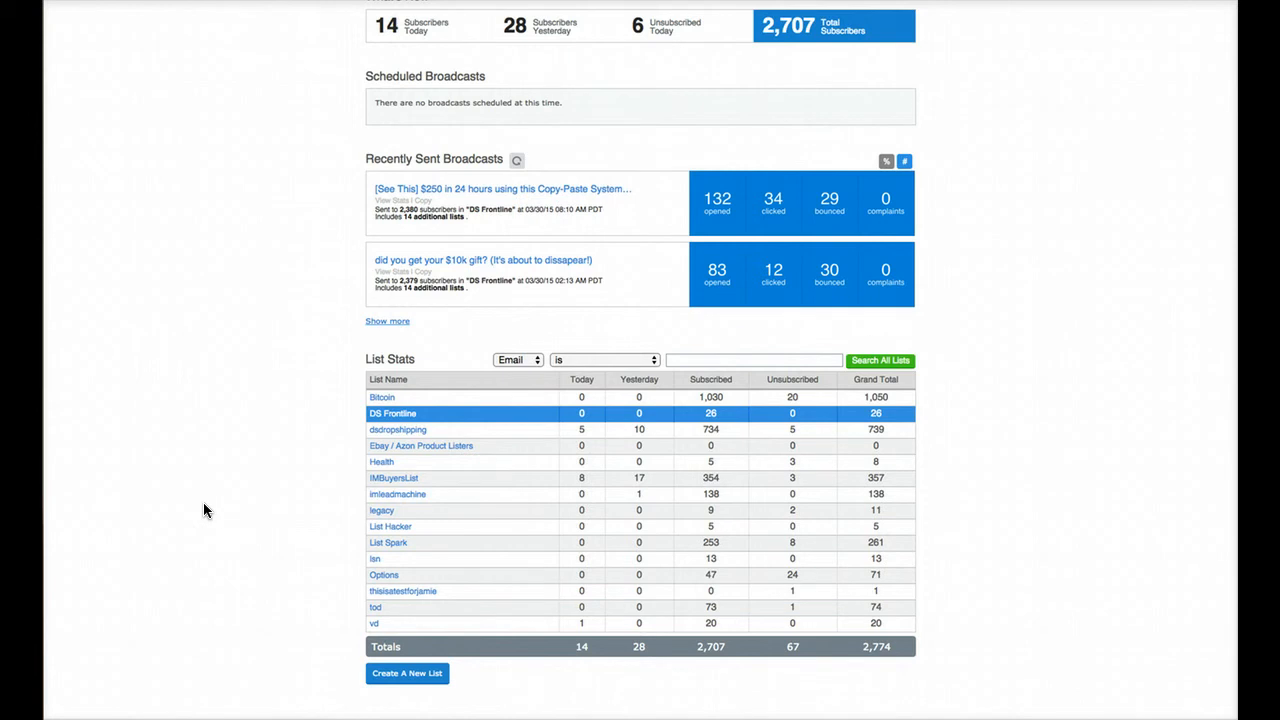
# Step: Start creating a new list, keeping the prefilled company, first existing mailing address and sender details
pyautogui.scroll(4, 203, 510)
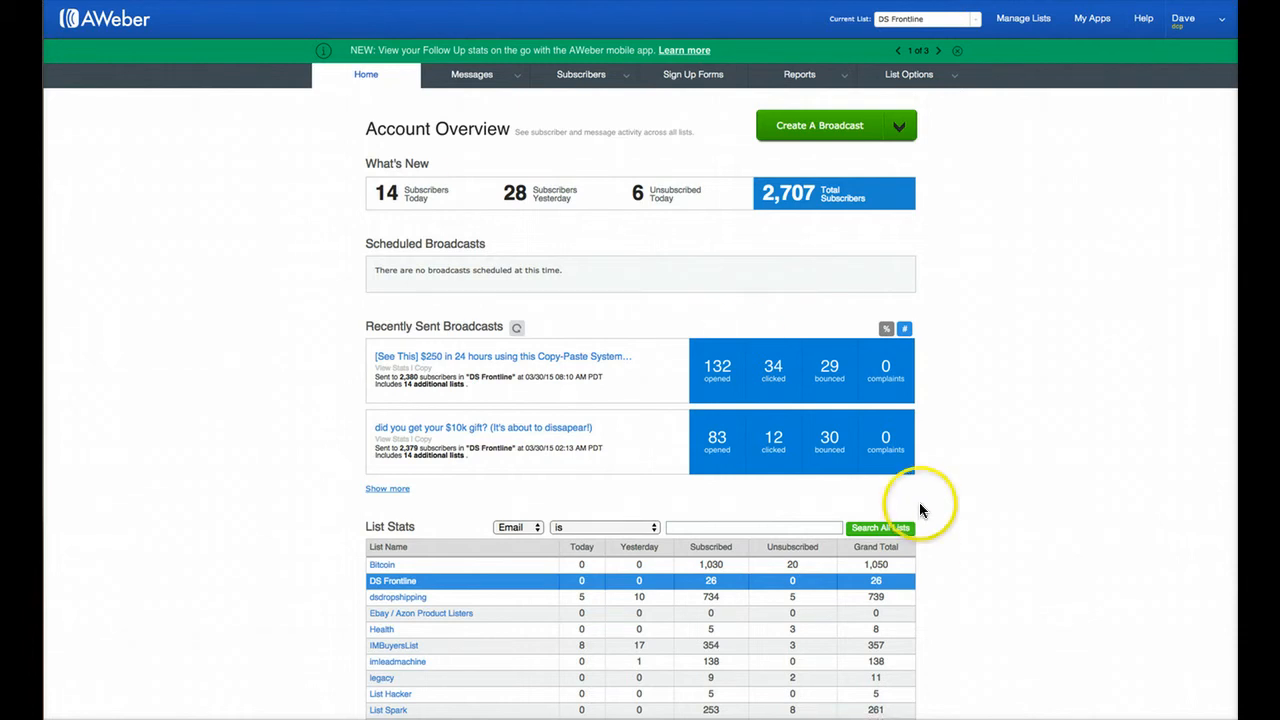
pyautogui.click(1022, 30)
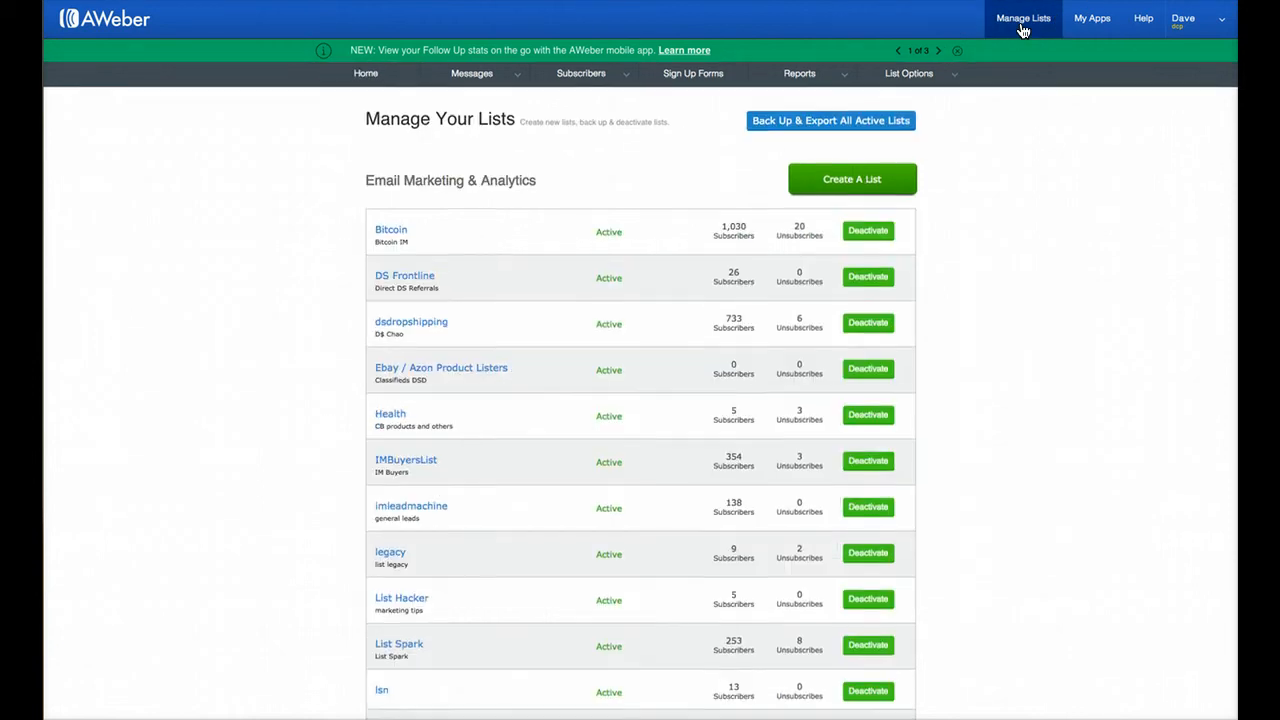
pyautogui.click(845, 185)
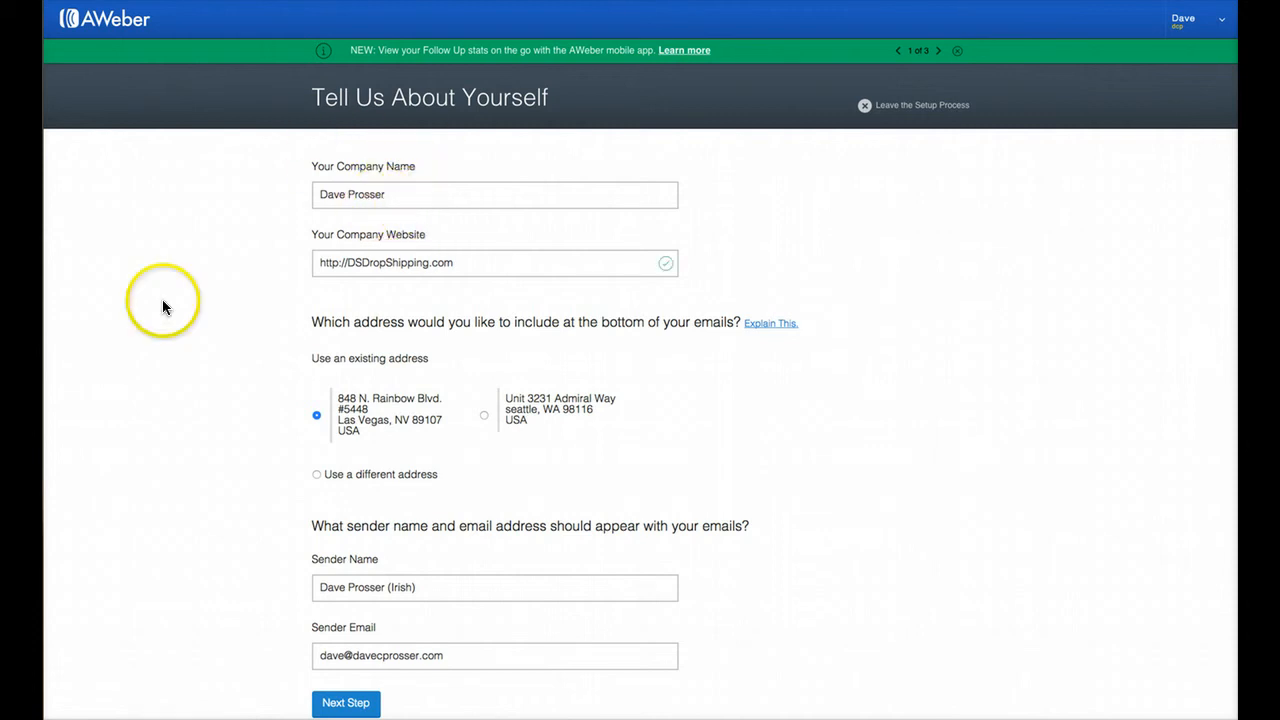
pyautogui.scroll(-1, 164, 436)
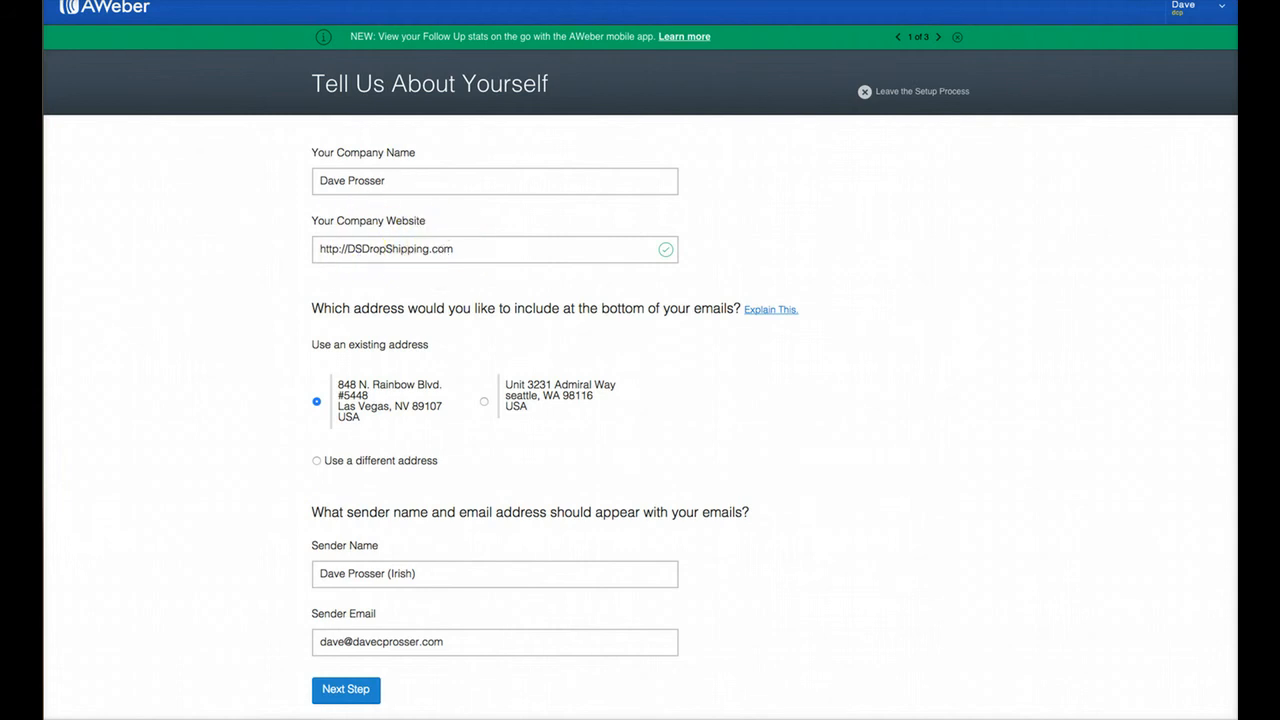
pyautogui.scroll(-1, 400, 263)
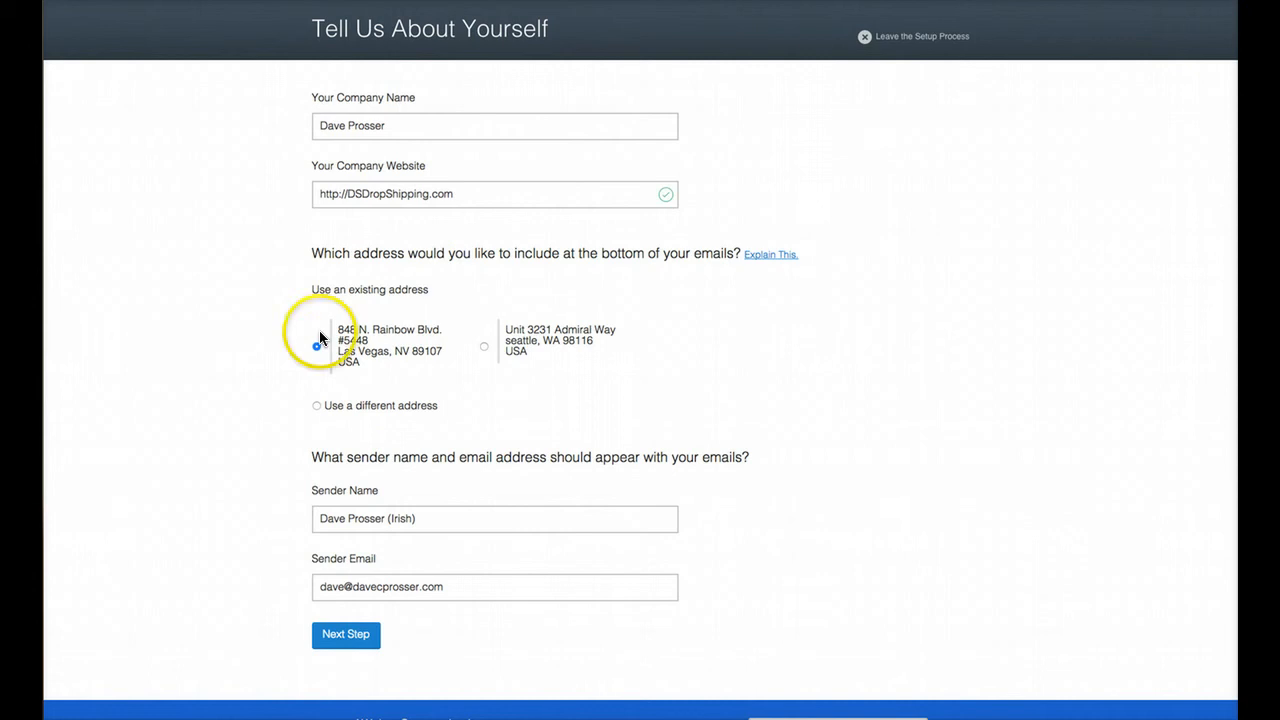
pyautogui.scroll(-2, 254, 400)
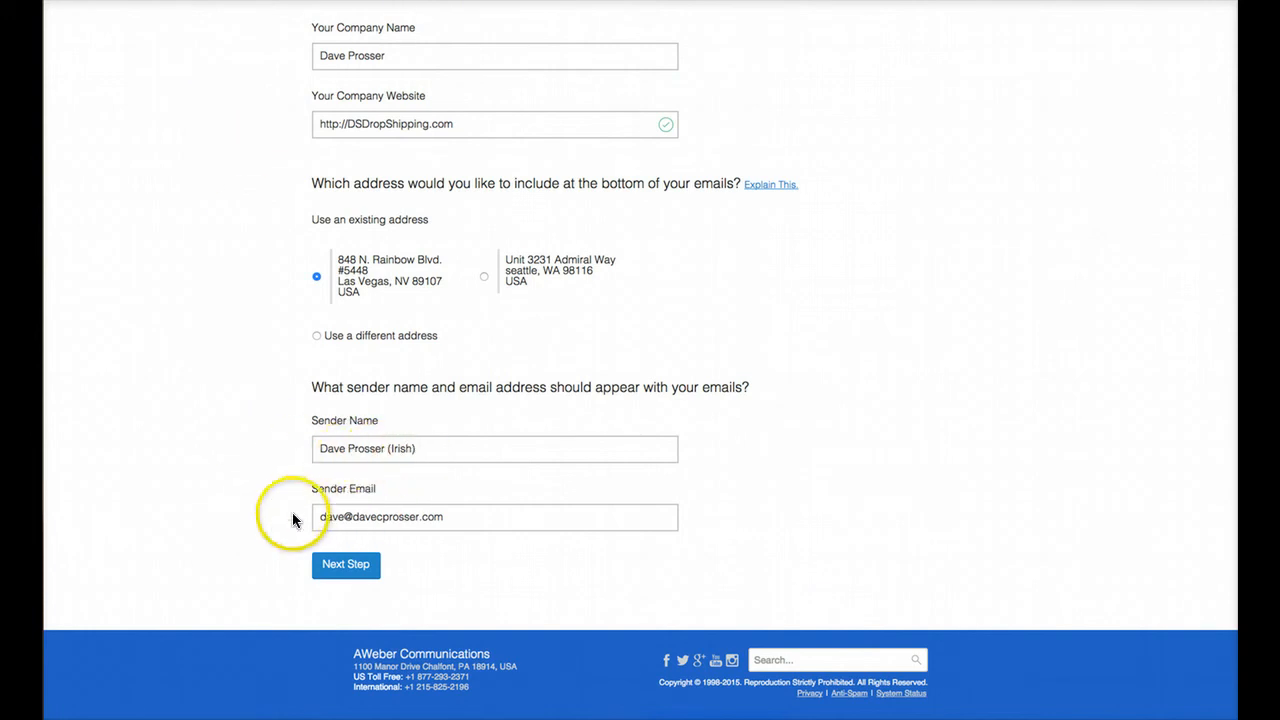
pyautogui.scroll(3, 757, 500)
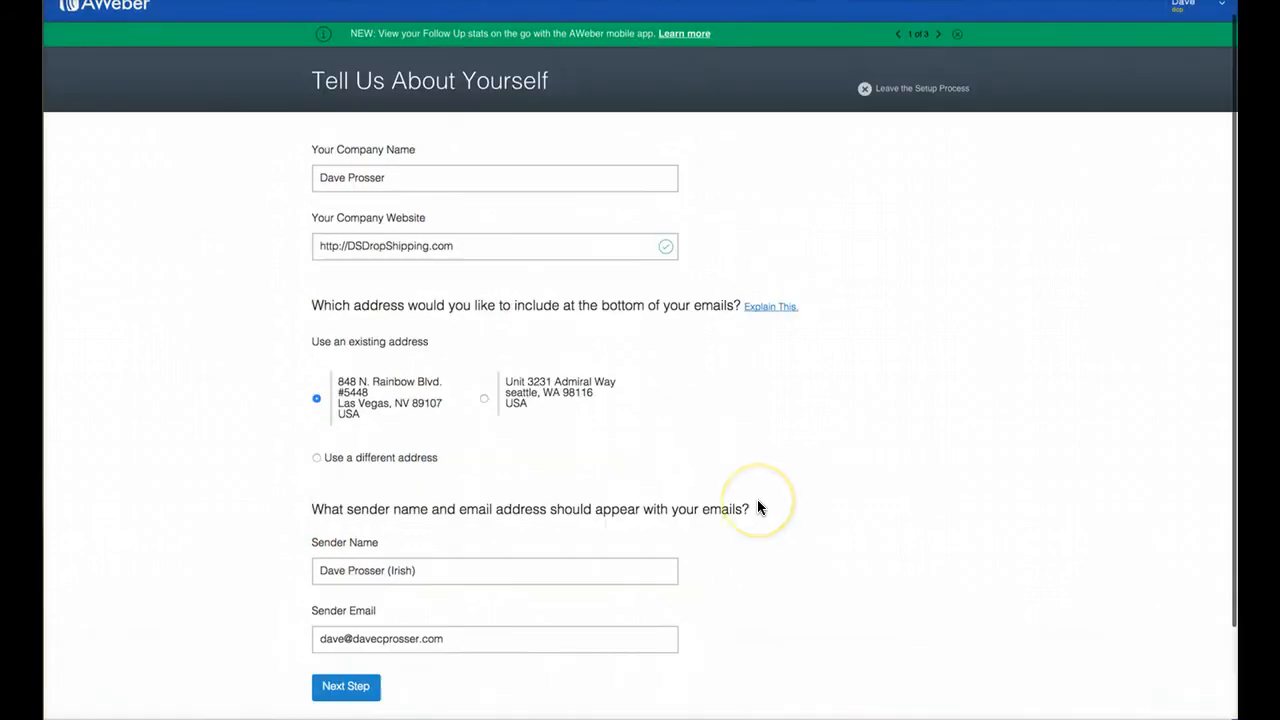
pyautogui.scroll(-3, 757, 506)
pyautogui.click(345, 565)
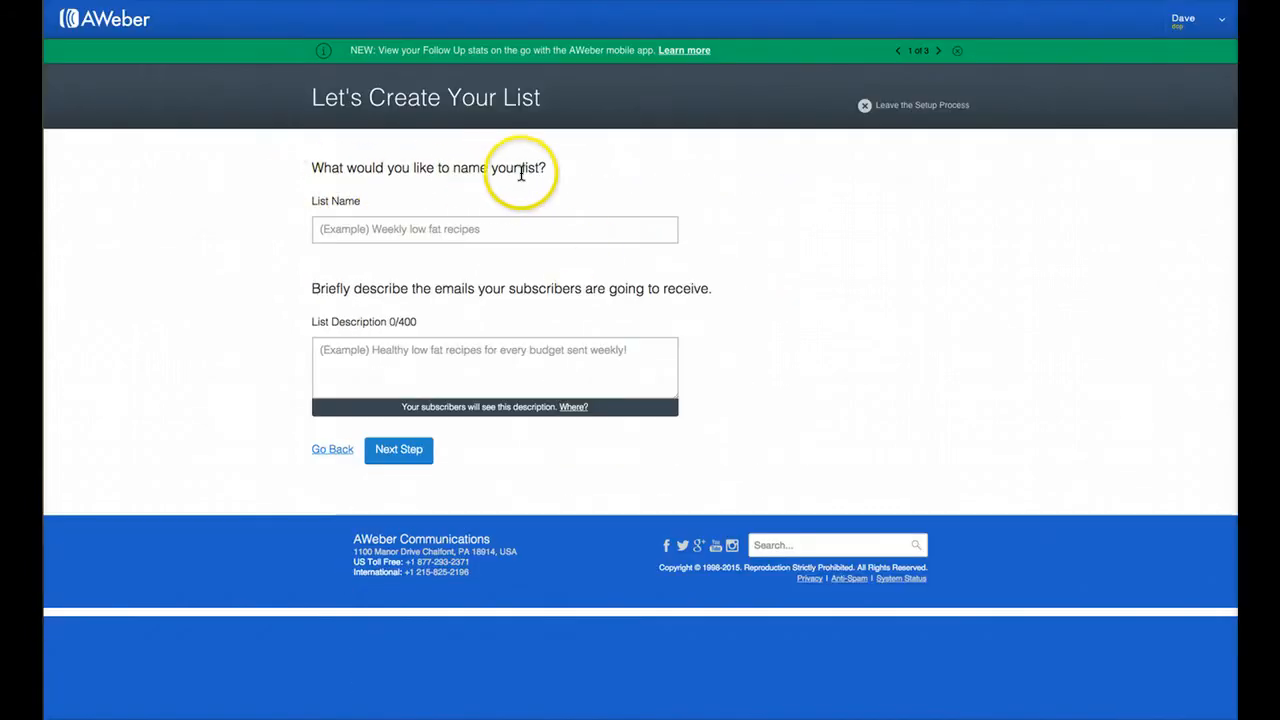
# Step: Name the list dstestgroup, enter dstestgroup as its description and continue to the confirmation message
pyautogui.click(410, 236)
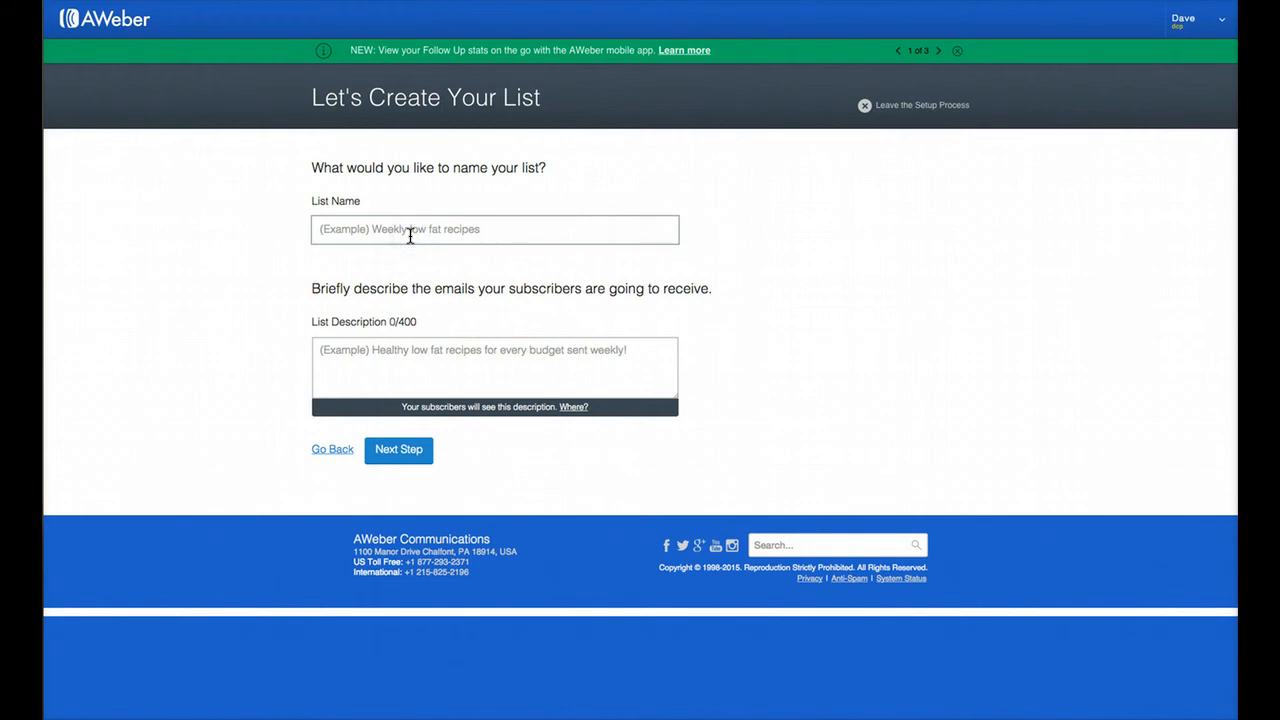
pyautogui.write('dstestgroup')
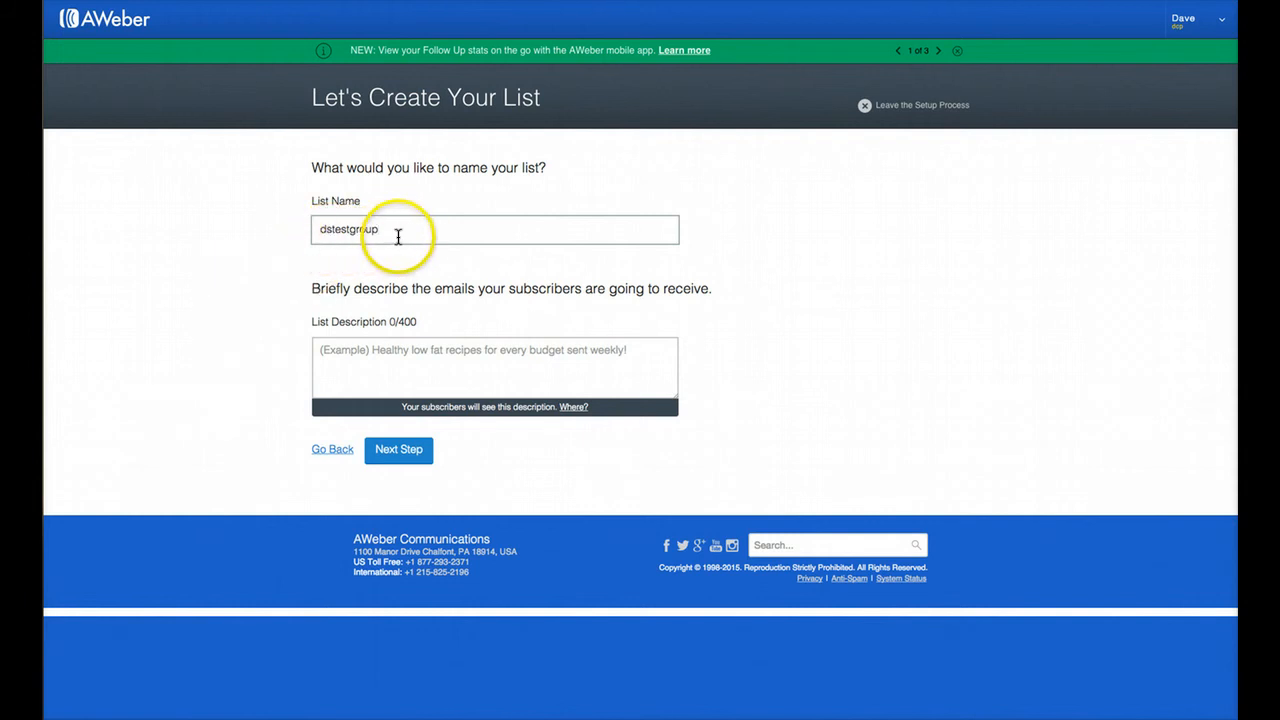
pyautogui.click(406, 353)
pyautogui.write('d')
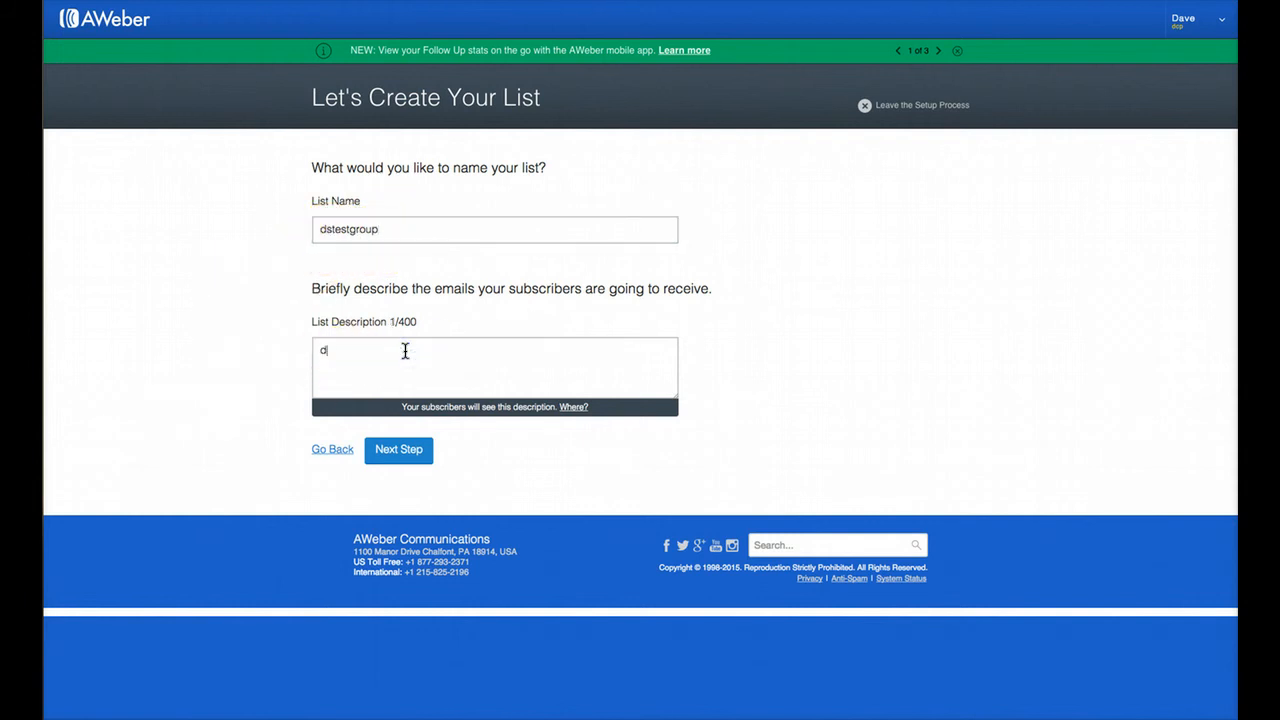
pyautogui.write('stestgroup')
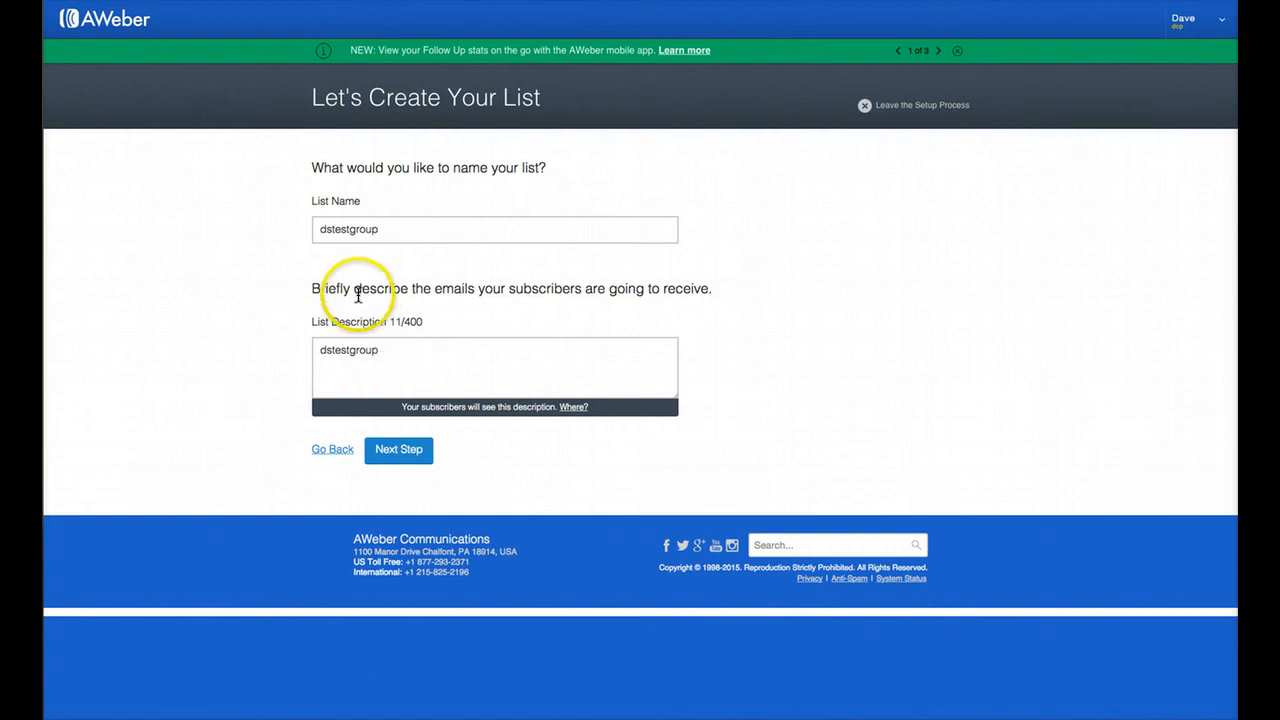
pyautogui.click(400, 456)
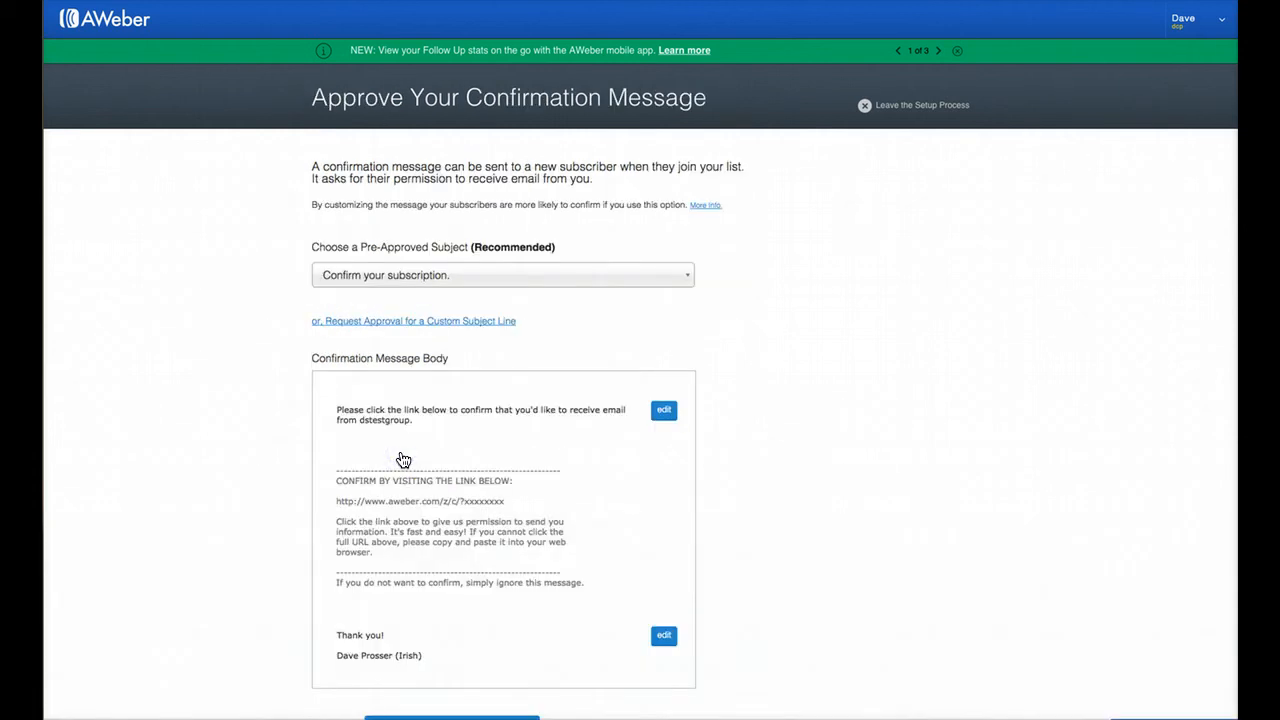
# Step: Approve the default confirmation message with the subject "Confirm your subscription." and create the list
pyautogui.scroll(-3, 858, 415)
pyautogui.scroll(3, 858, 415)
pyautogui.scroll(-2, 857, 420)
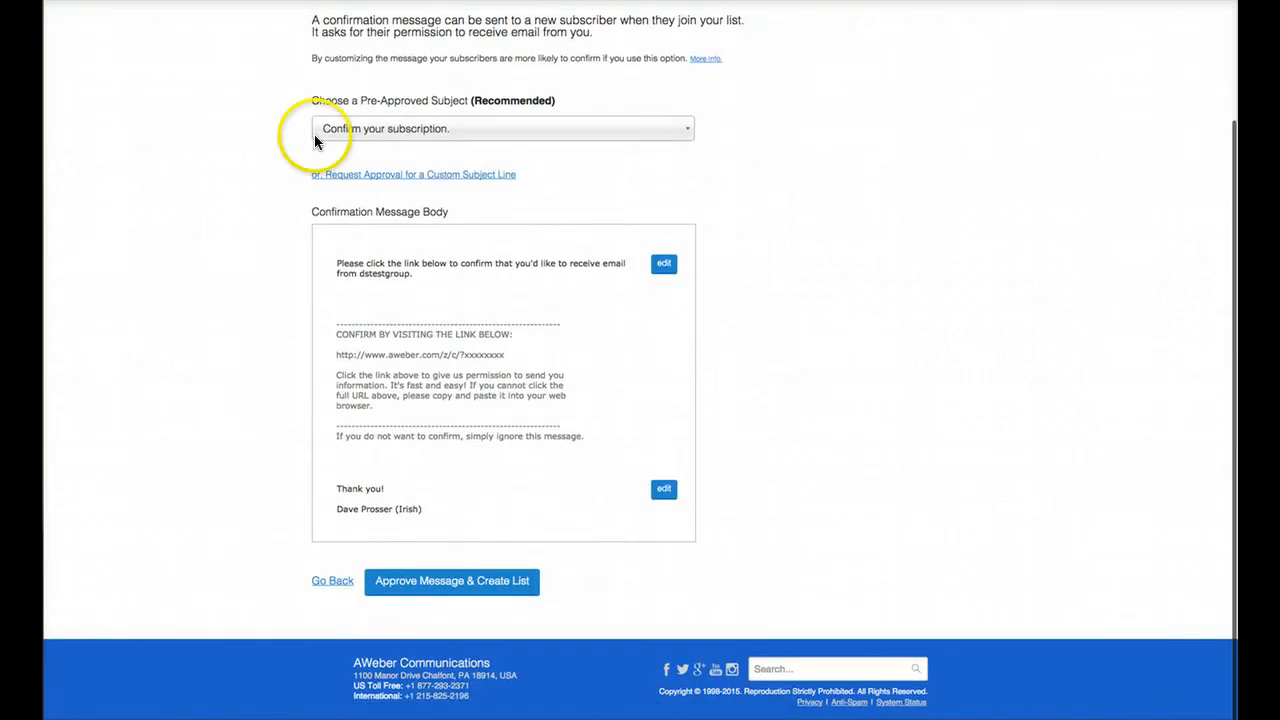
pyautogui.click(408, 586)
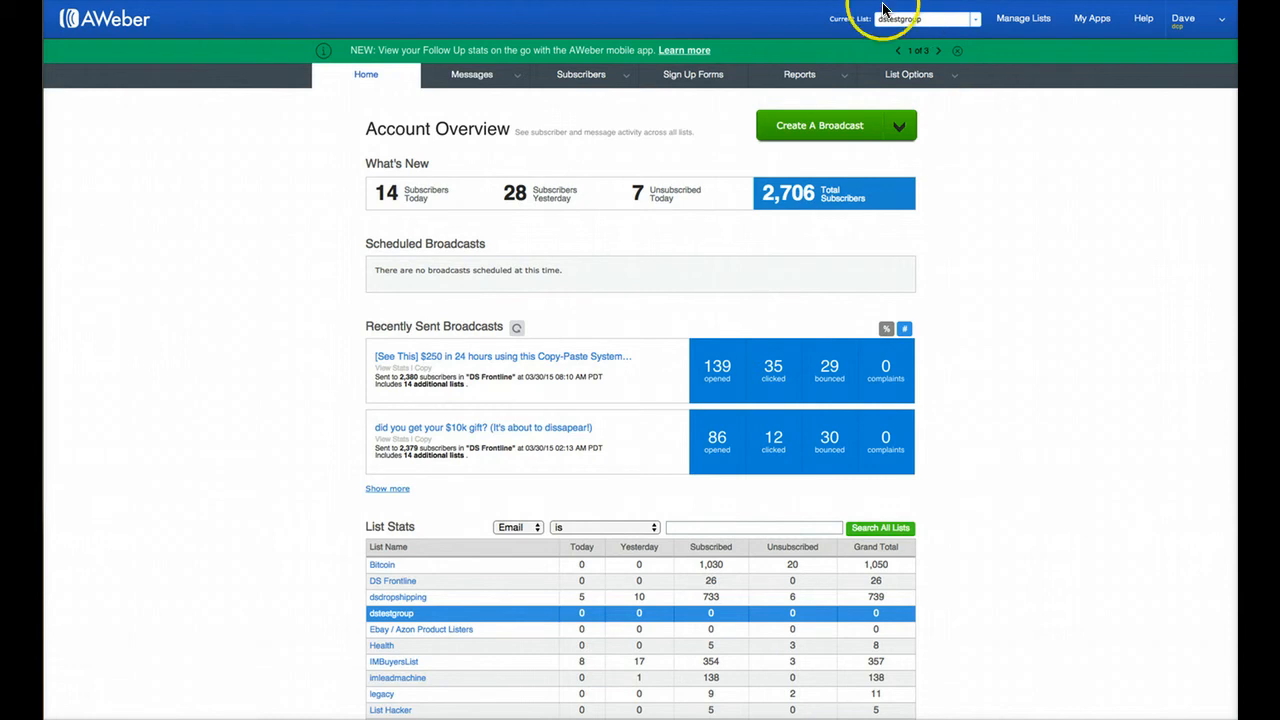
# Step: Start the first sign-up form for the dstestgroup list in the form designer
pyautogui.click(684, 80)
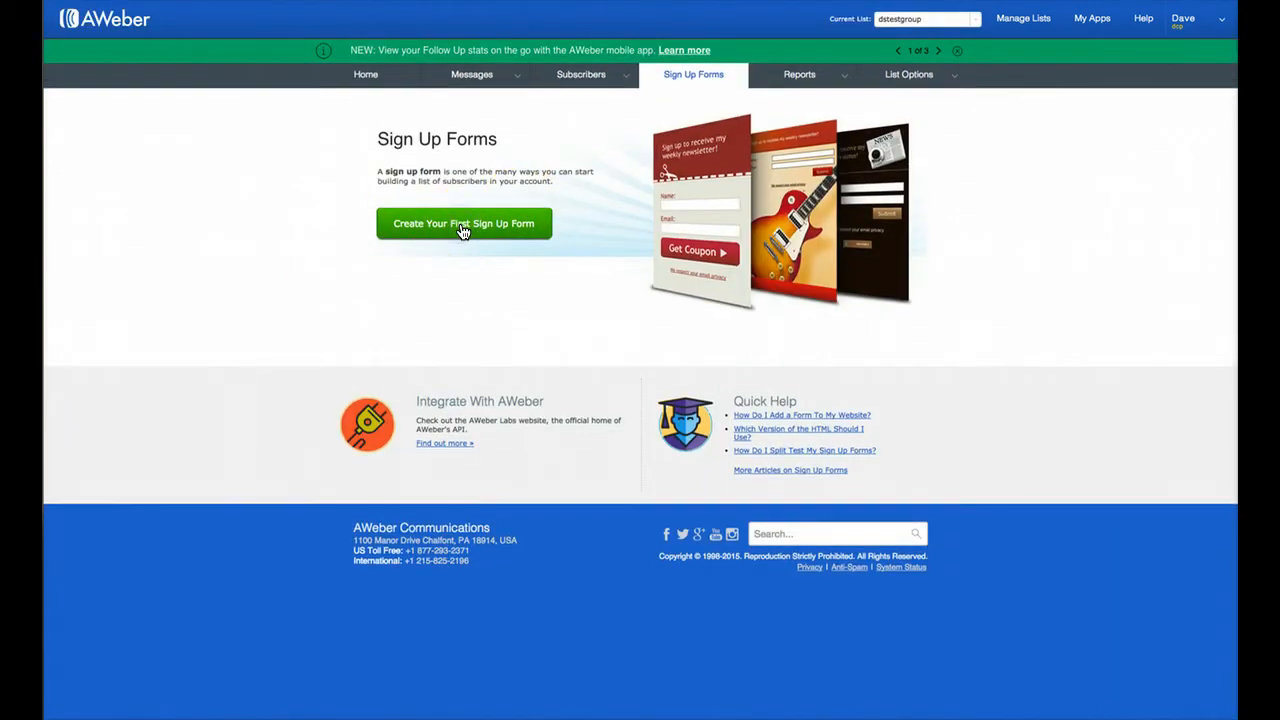
pyautogui.click(462, 228)
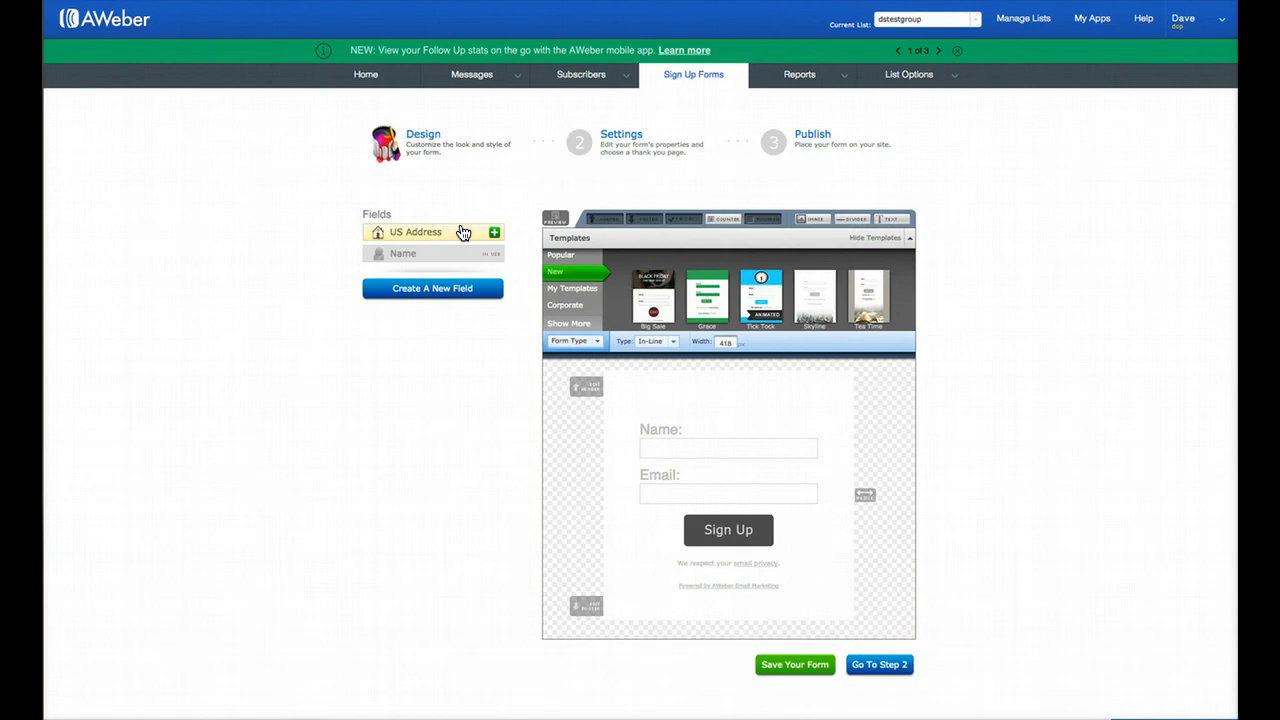
pyautogui.click(987, 291)
pyautogui.click(793, 318)
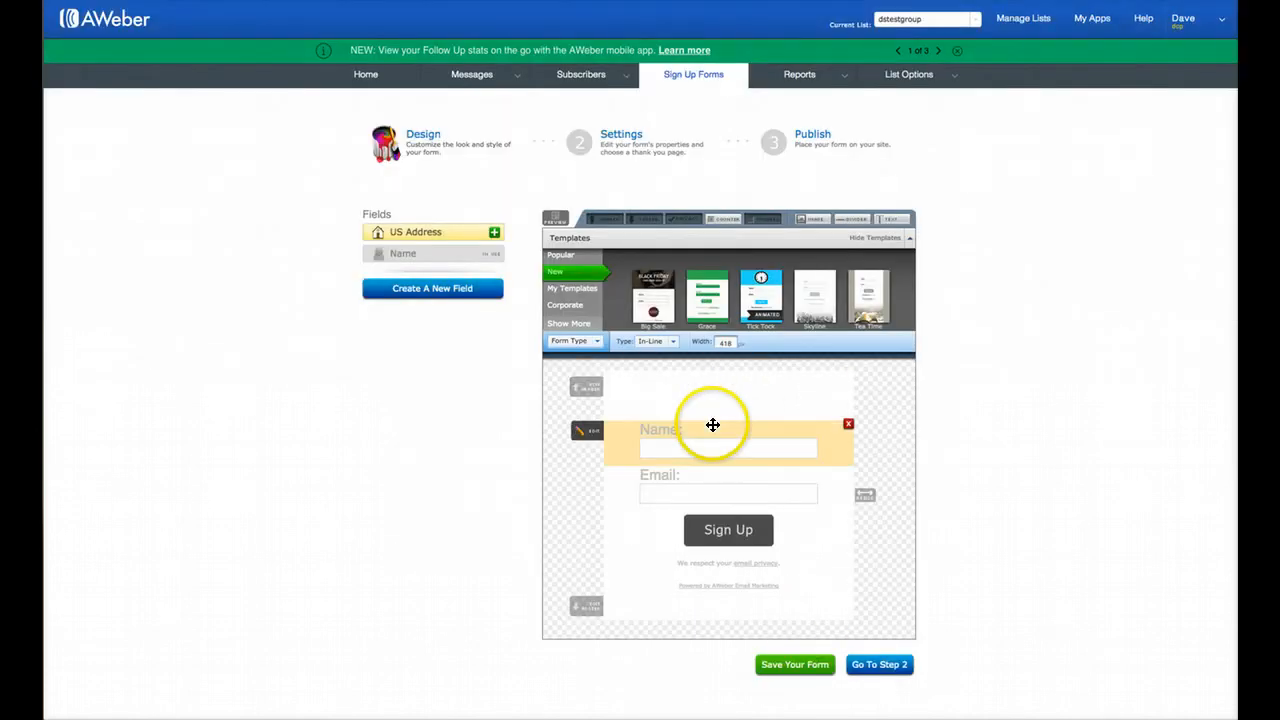
# Step: Strip the sign-up form down to the Email field and Sign Up button, removing all its other elements
pyautogui.click(848, 424)
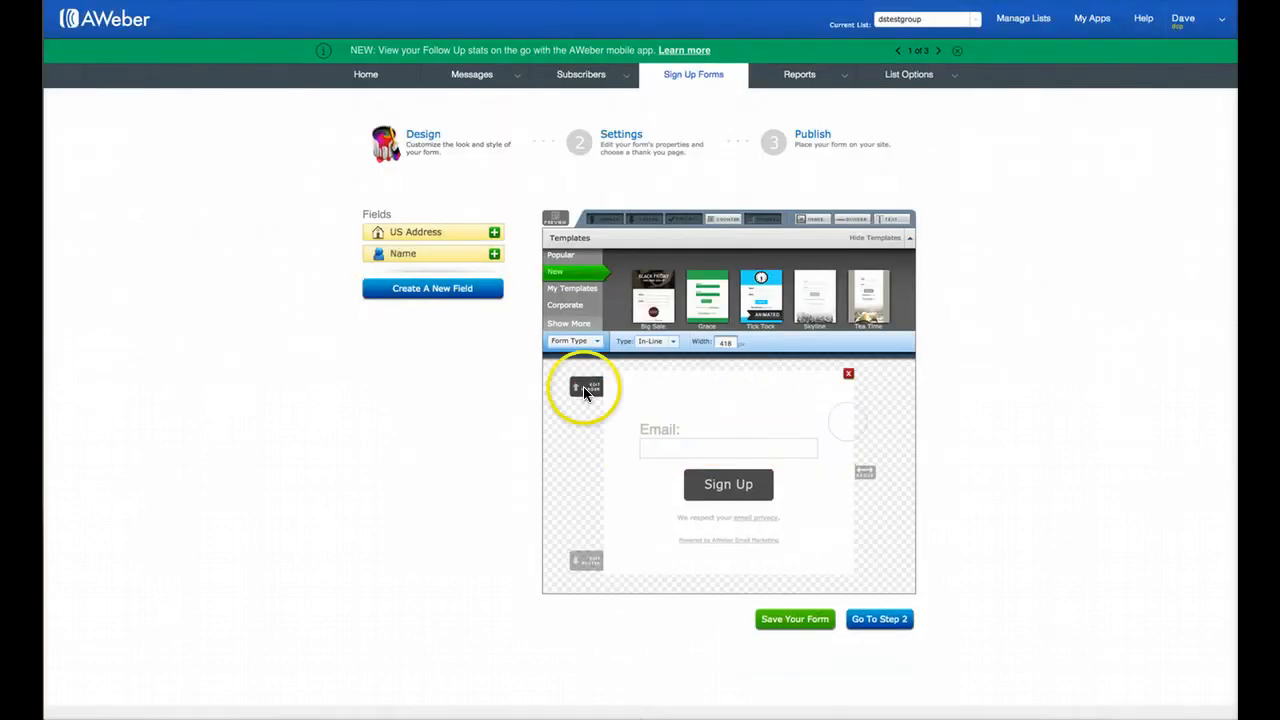
pyautogui.click(848, 373)
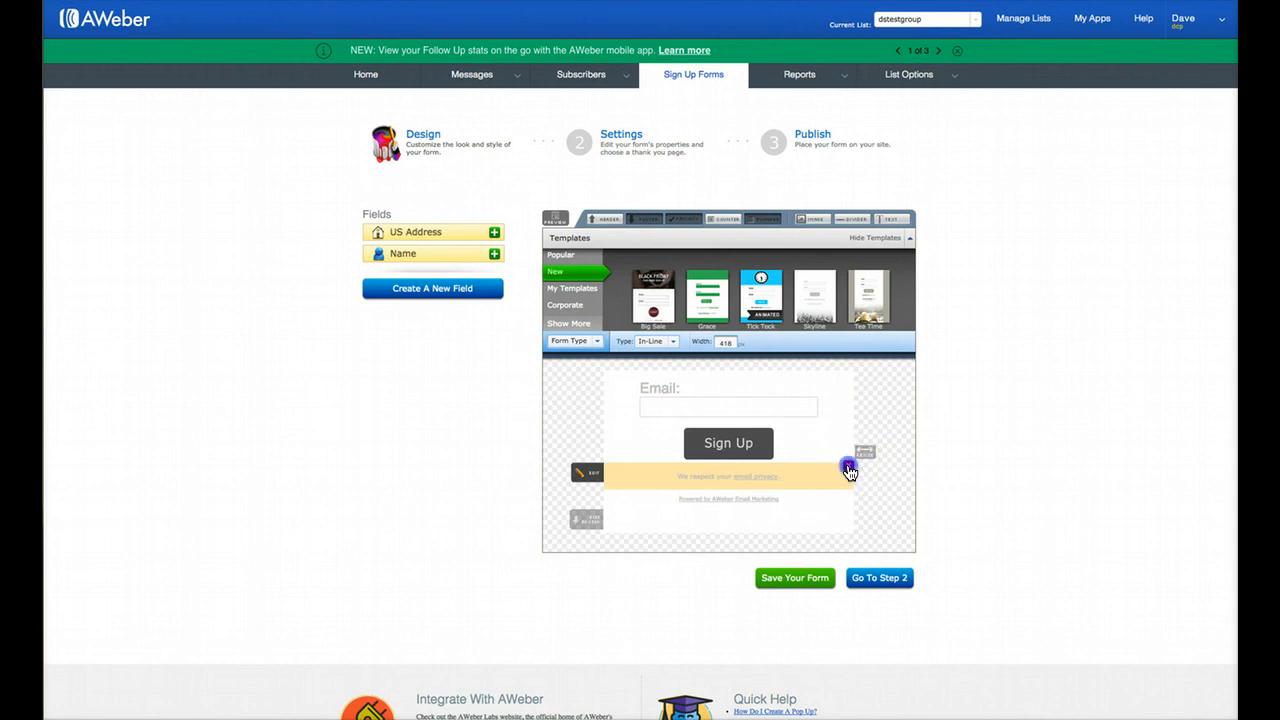
pyautogui.click(847, 470)
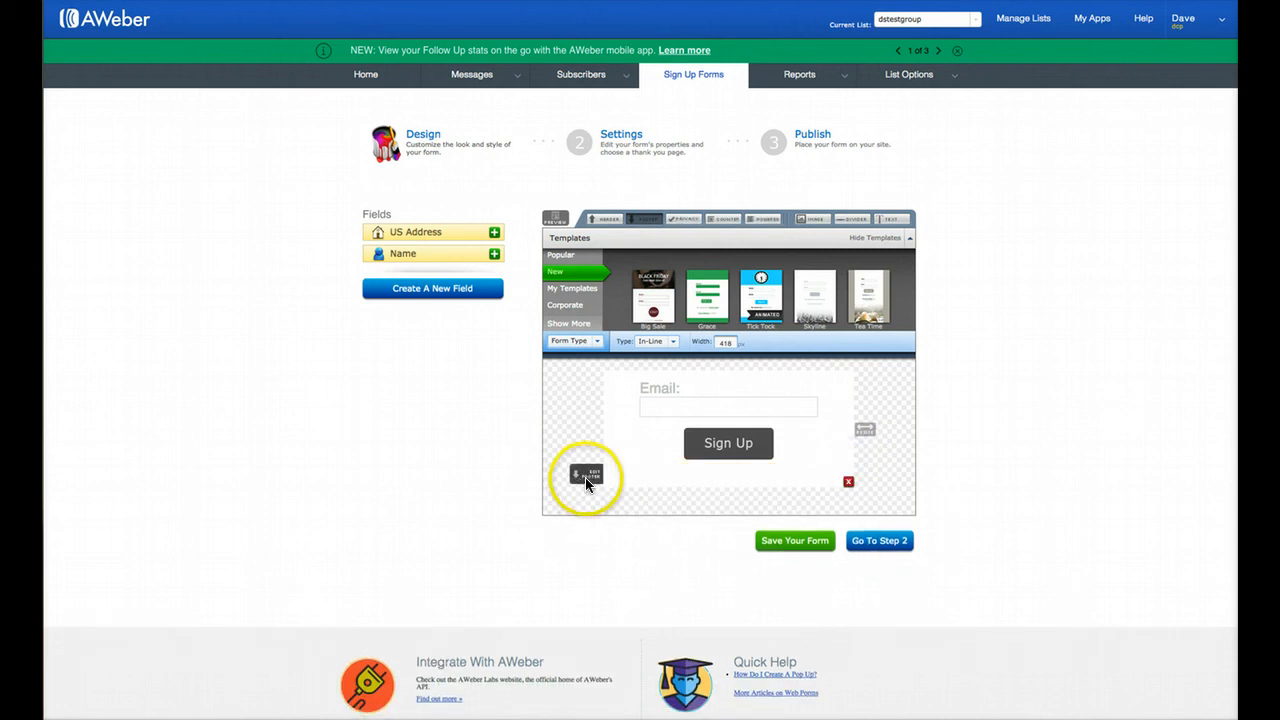
pyautogui.click(845, 482)
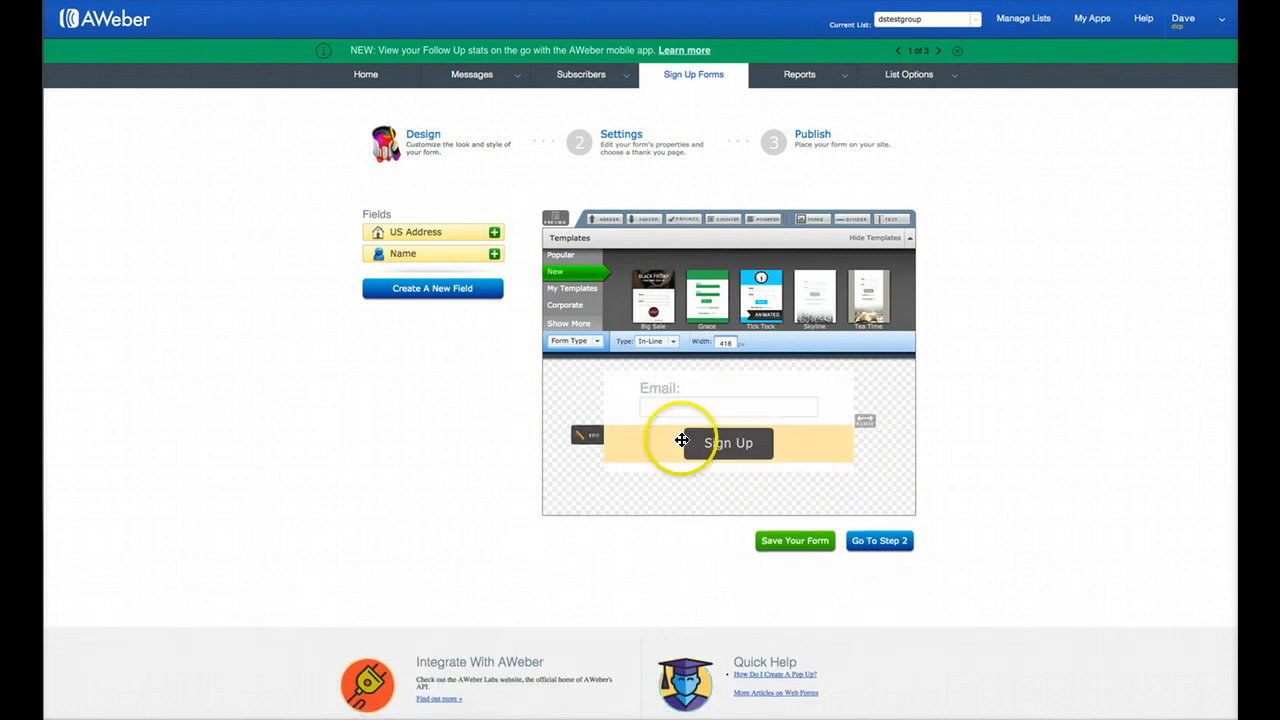
# Step: Name the form dstestgroup in its basic settings, save it and proceed to the publishing options
pyautogui.click(882, 541)
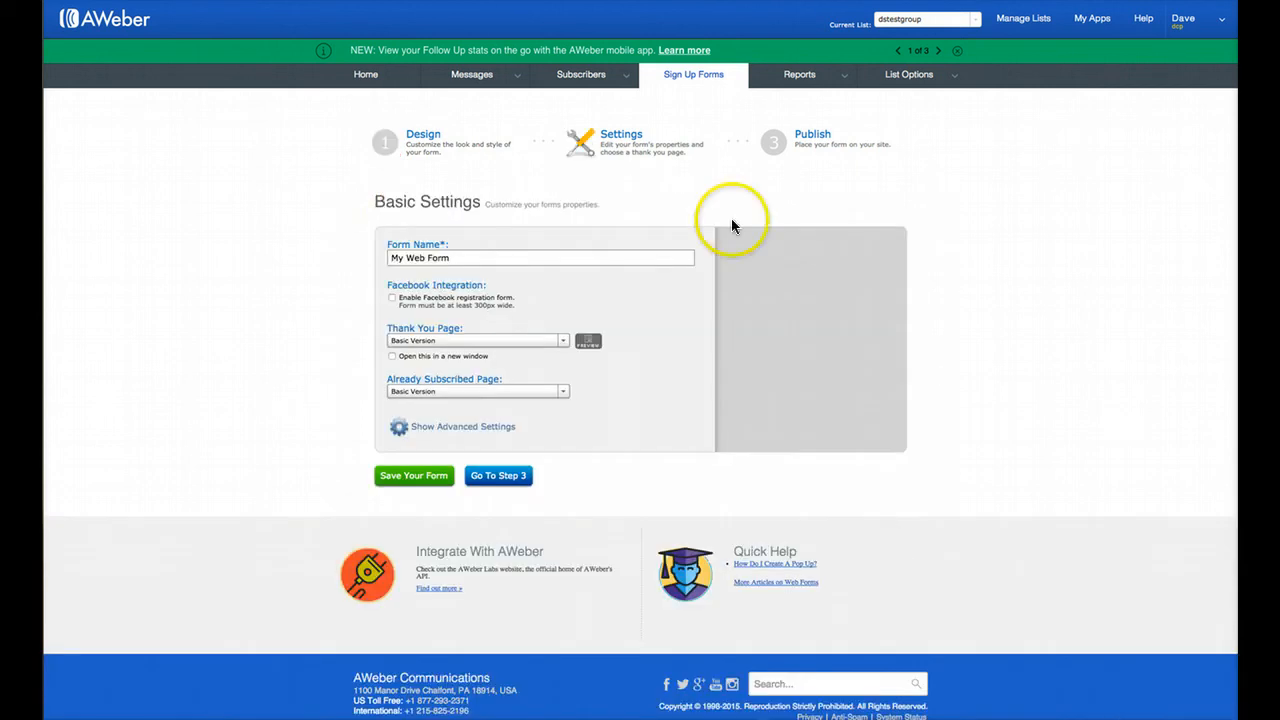
pyautogui.click(461, 258)
pyautogui.moveTo(461, 258); pyautogui.dragTo(389, 256)
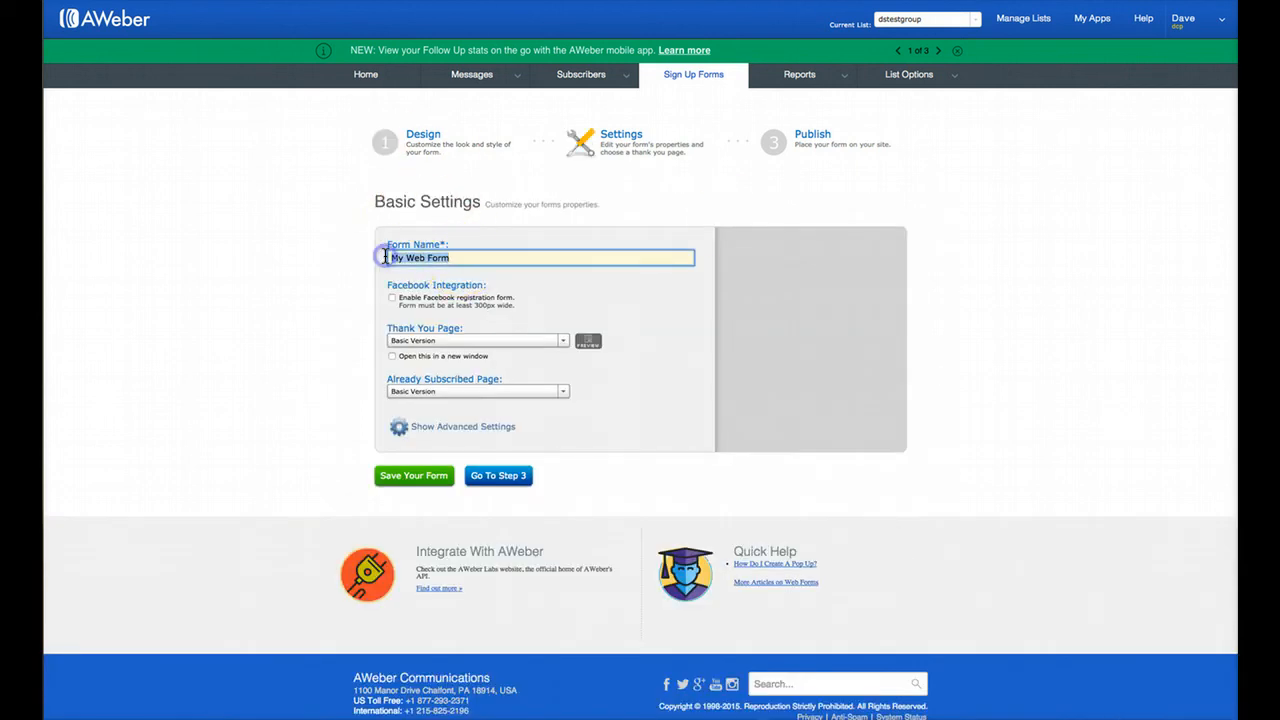
pyautogui.write('dste')
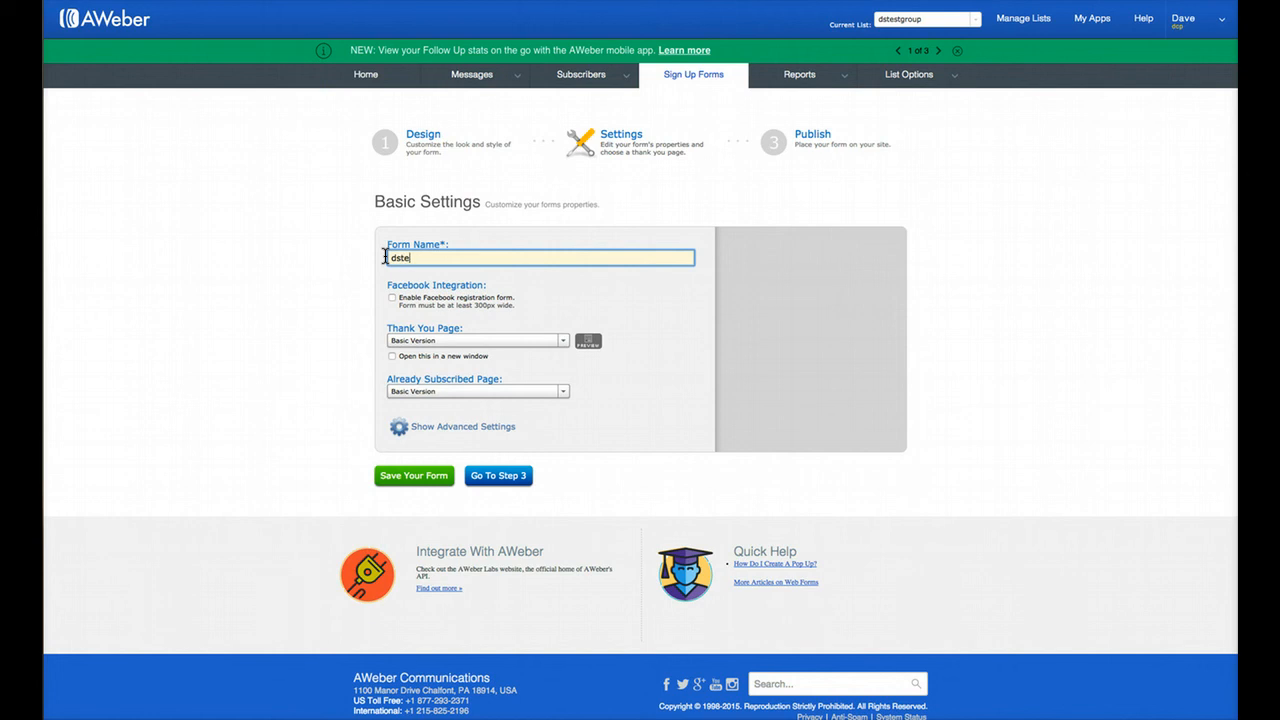
pyautogui.write('stgroup')
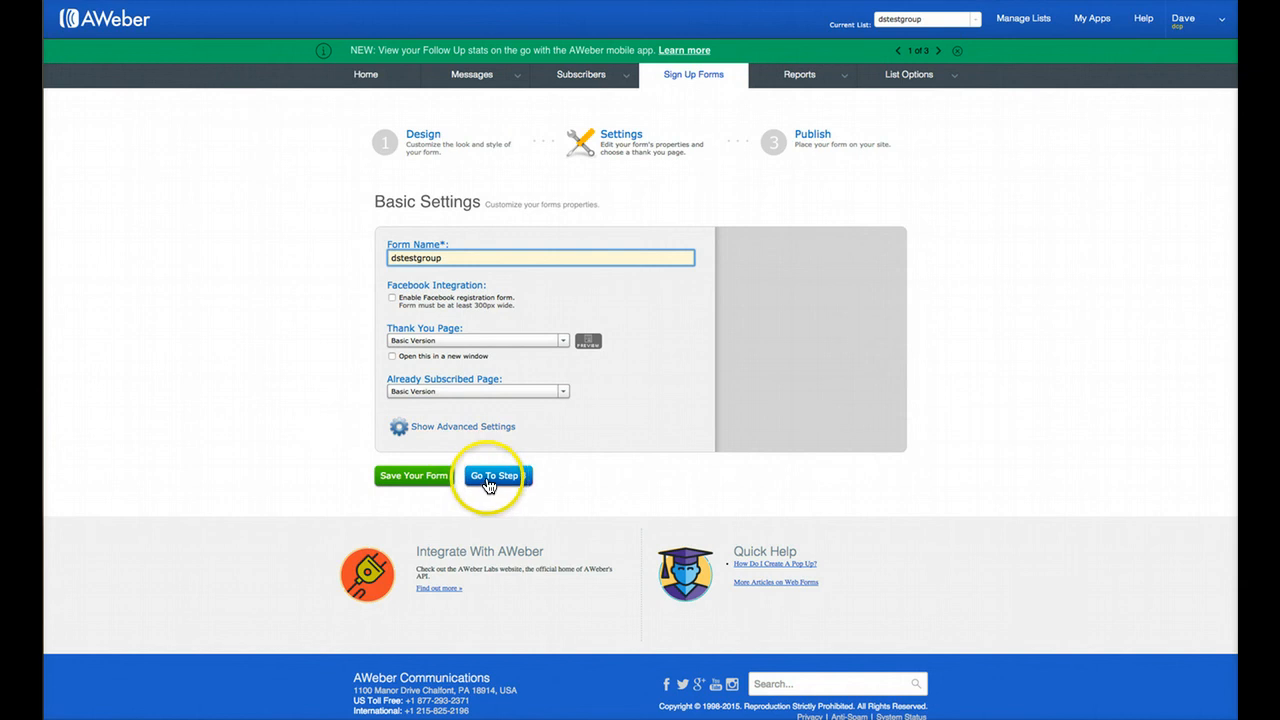
pyautogui.click(412, 478)
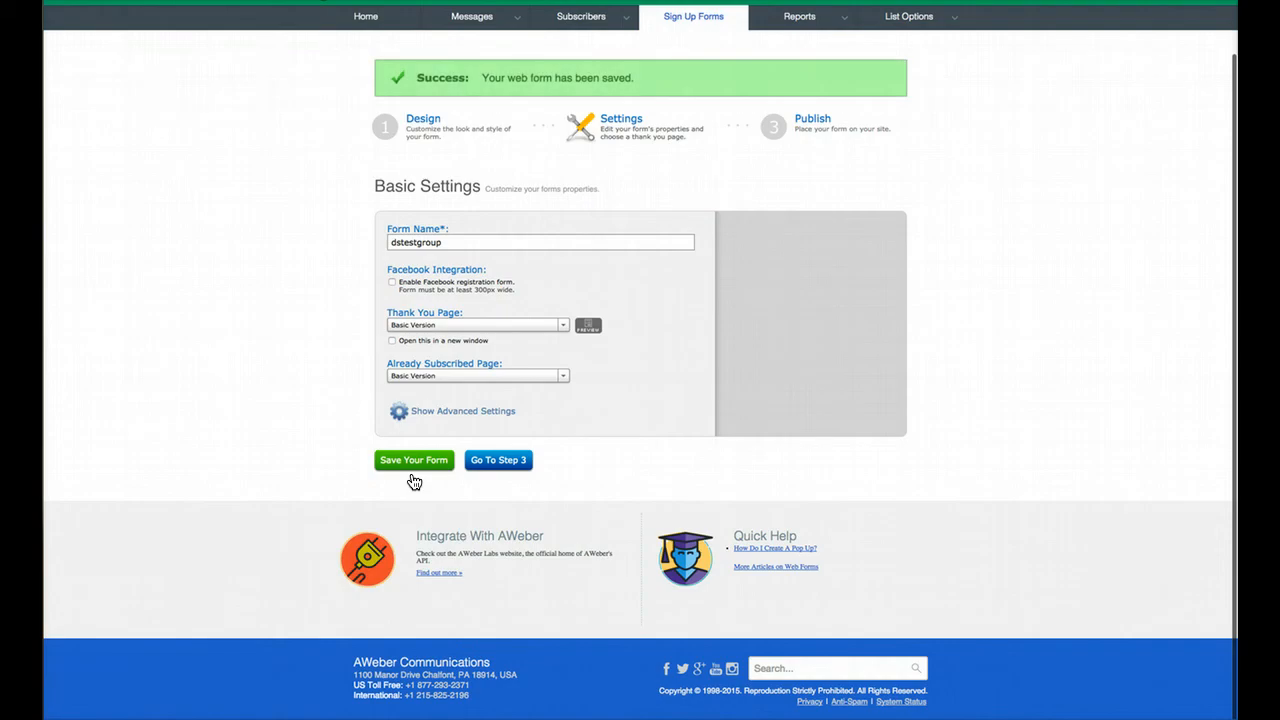
pyautogui.click(492, 458)
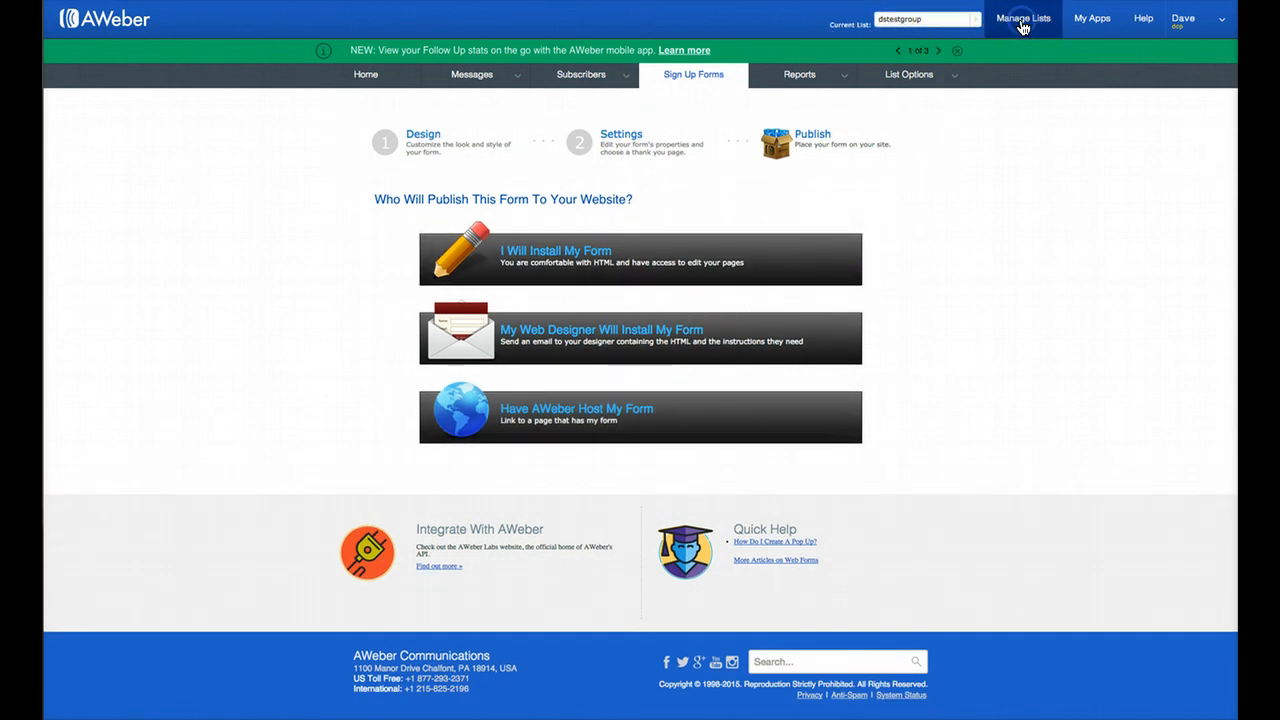
# Step: Open the dstestgroup list's Confirmed Opt-In settings at the Require Opt-In section
pyautogui.click(1022, 27)
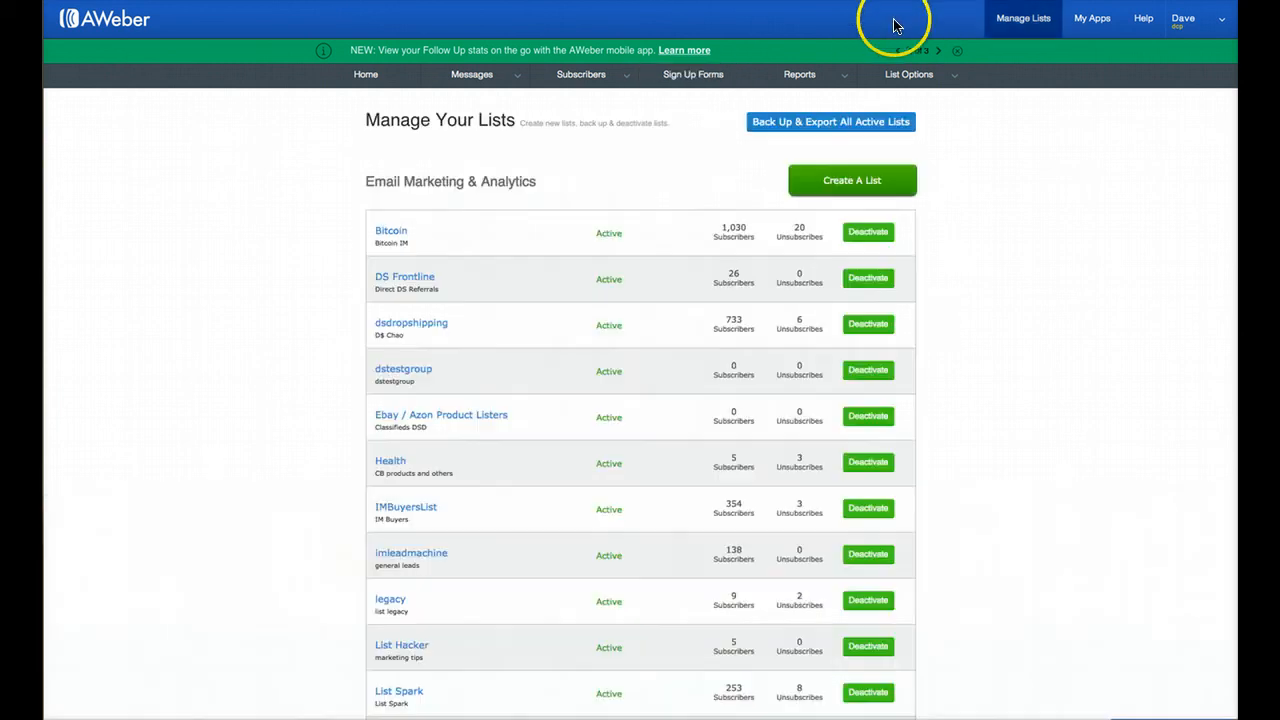
pyautogui.click(401, 377)
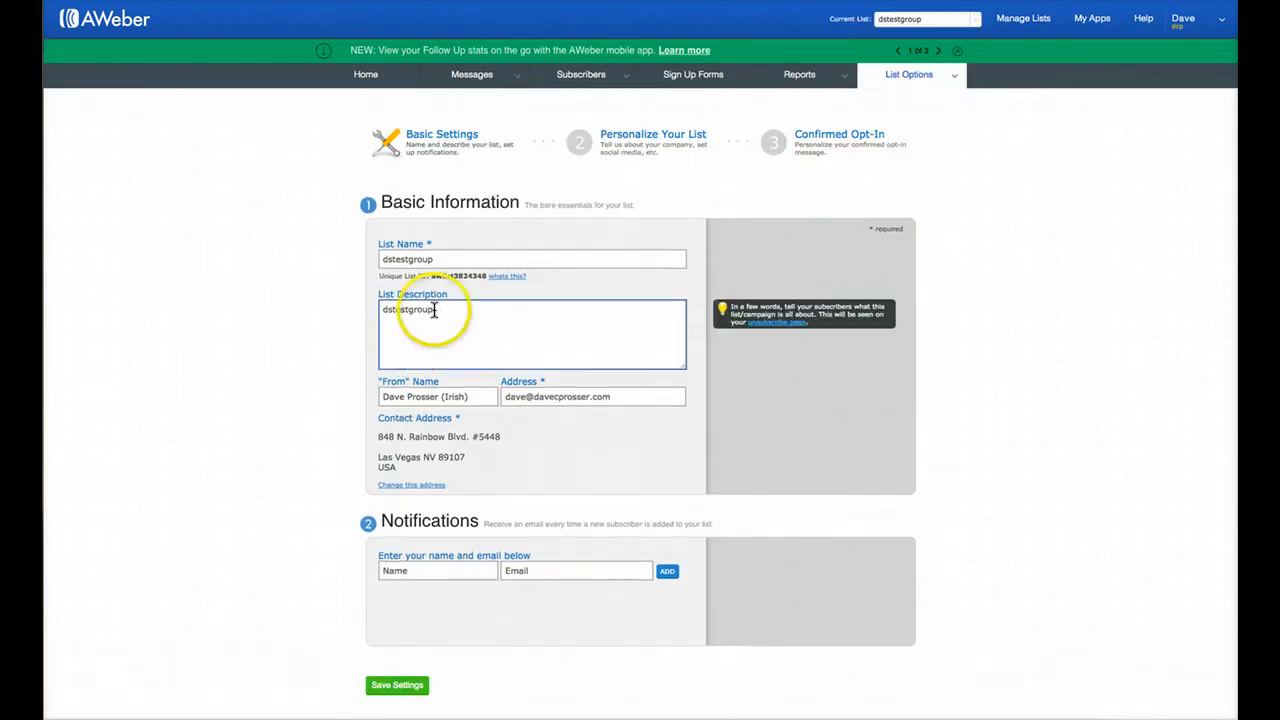
pyautogui.click(820, 138)
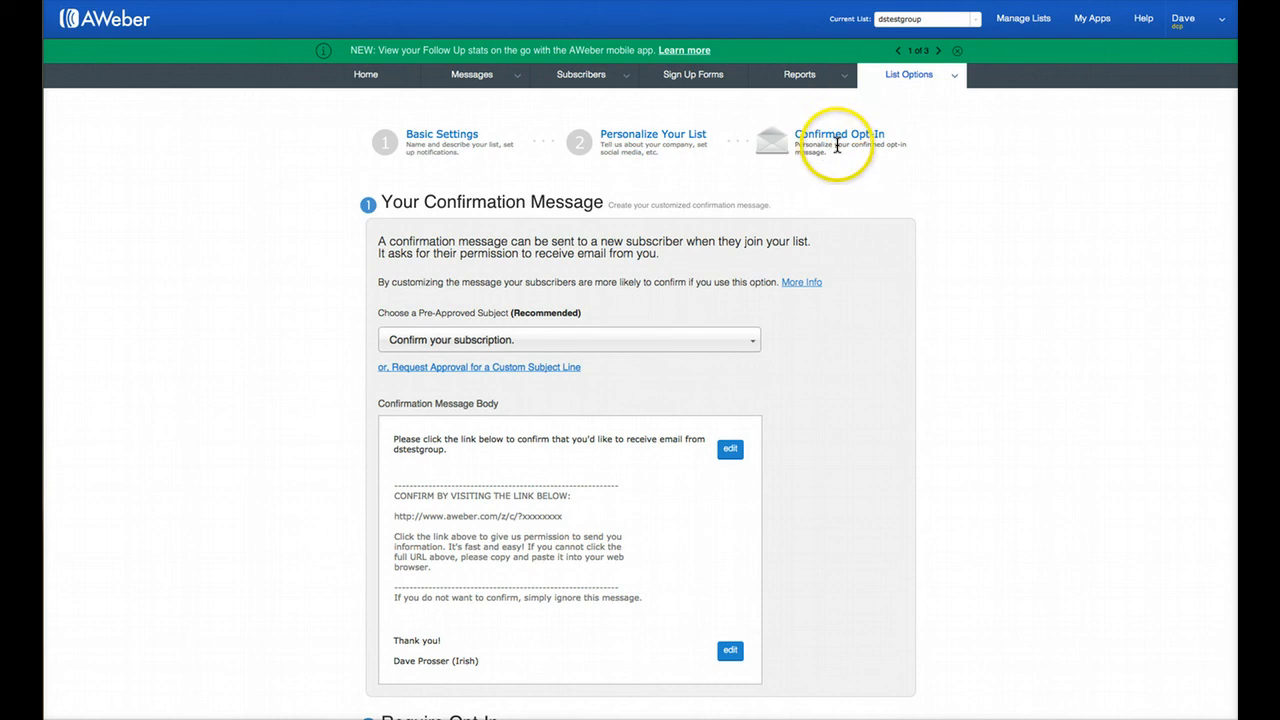
pyautogui.scroll(-3, 893, 403)
pyautogui.scroll(-4, 892, 398)
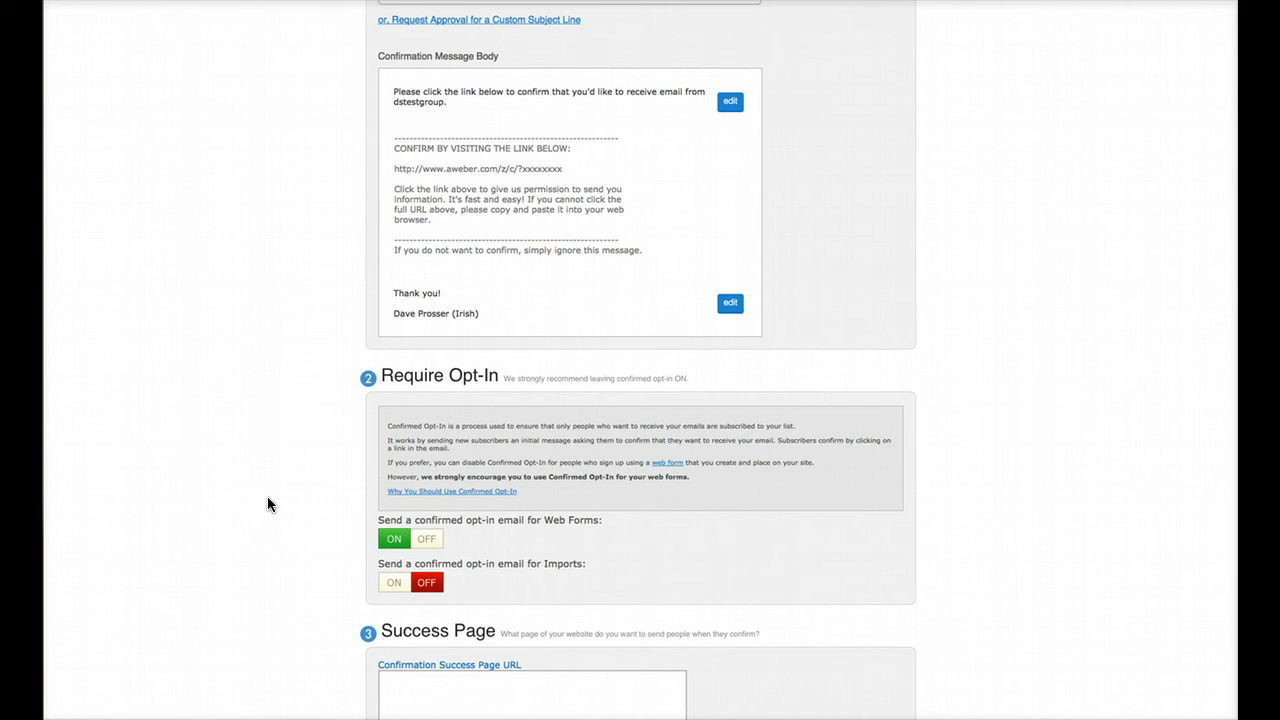
# Step: Turn off the confirmed opt-in email for web forms and save the list settings
pyautogui.click(430, 543)
pyautogui.click(514, 432)
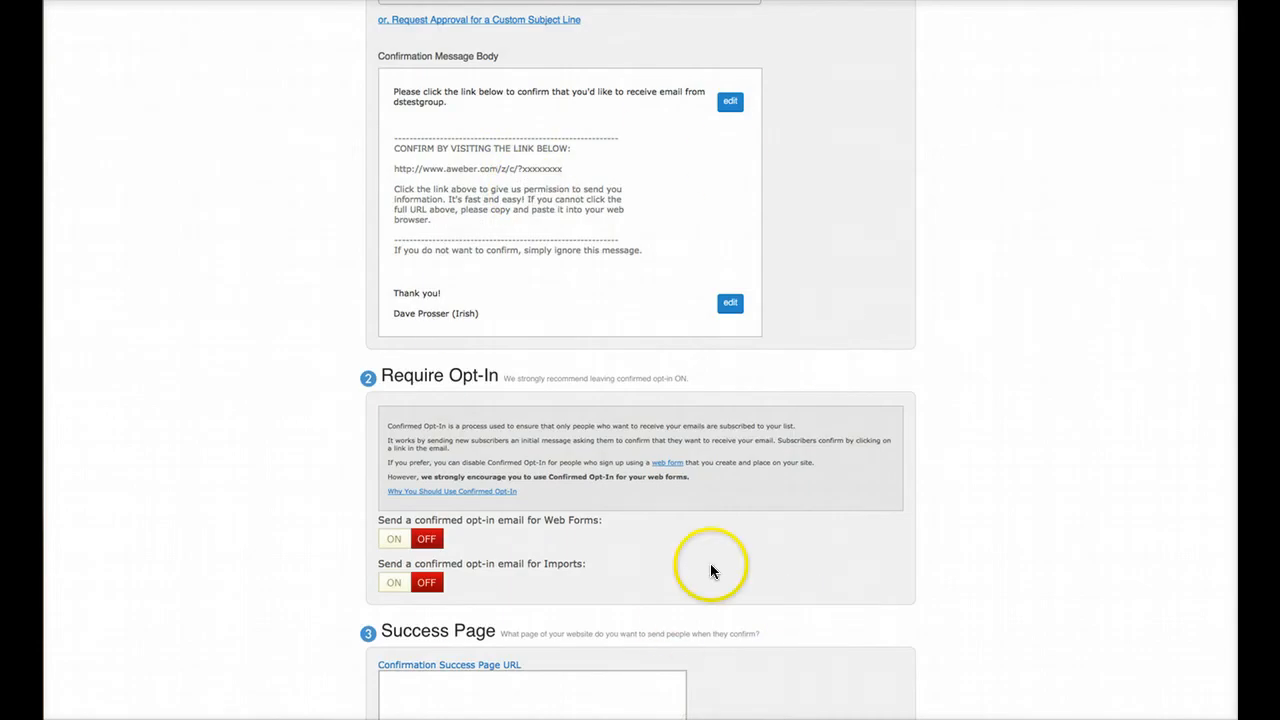
pyautogui.scroll(-5, 709, 562)
pyautogui.click(391, 467)
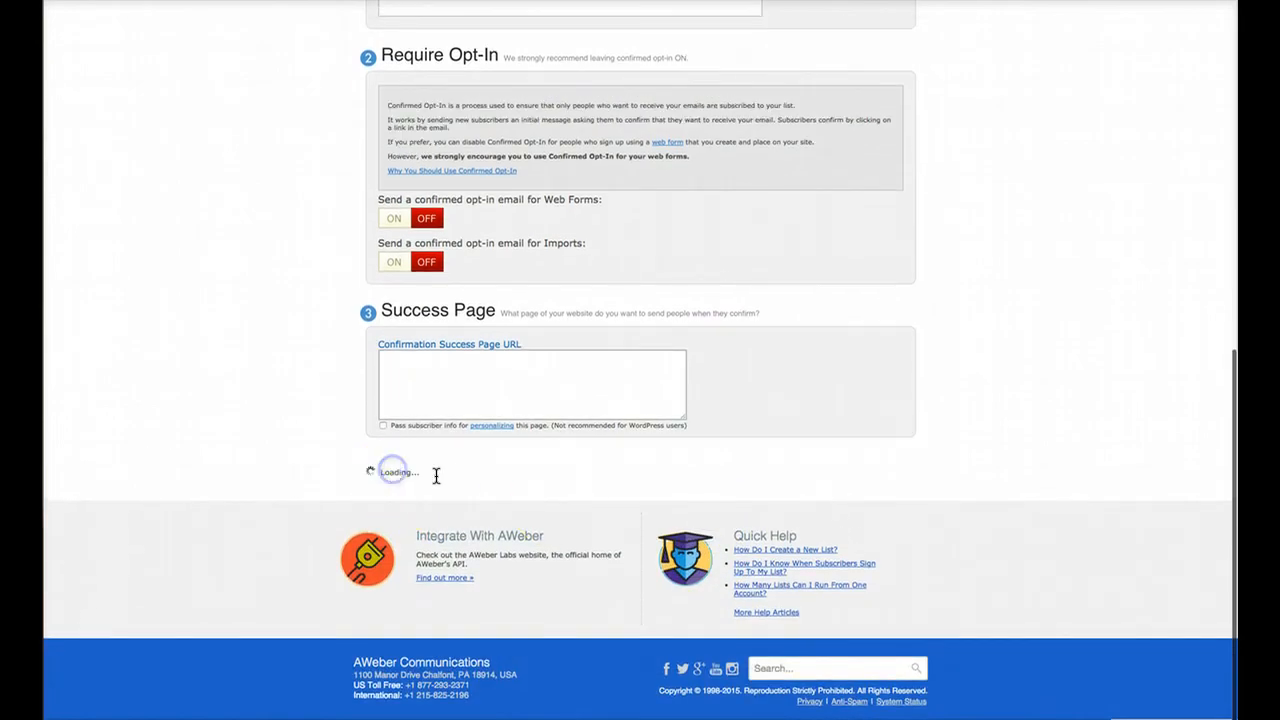
pyautogui.scroll(10, 930, 410)
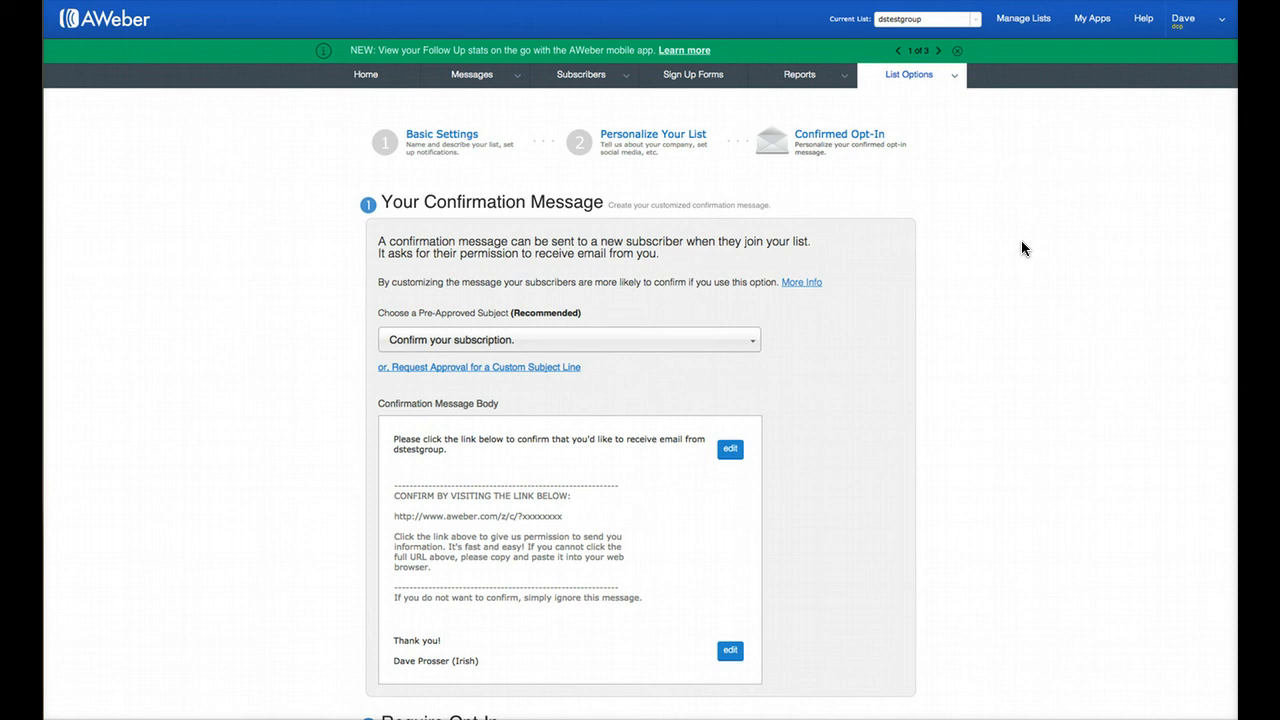
pyautogui.click(703, 171)
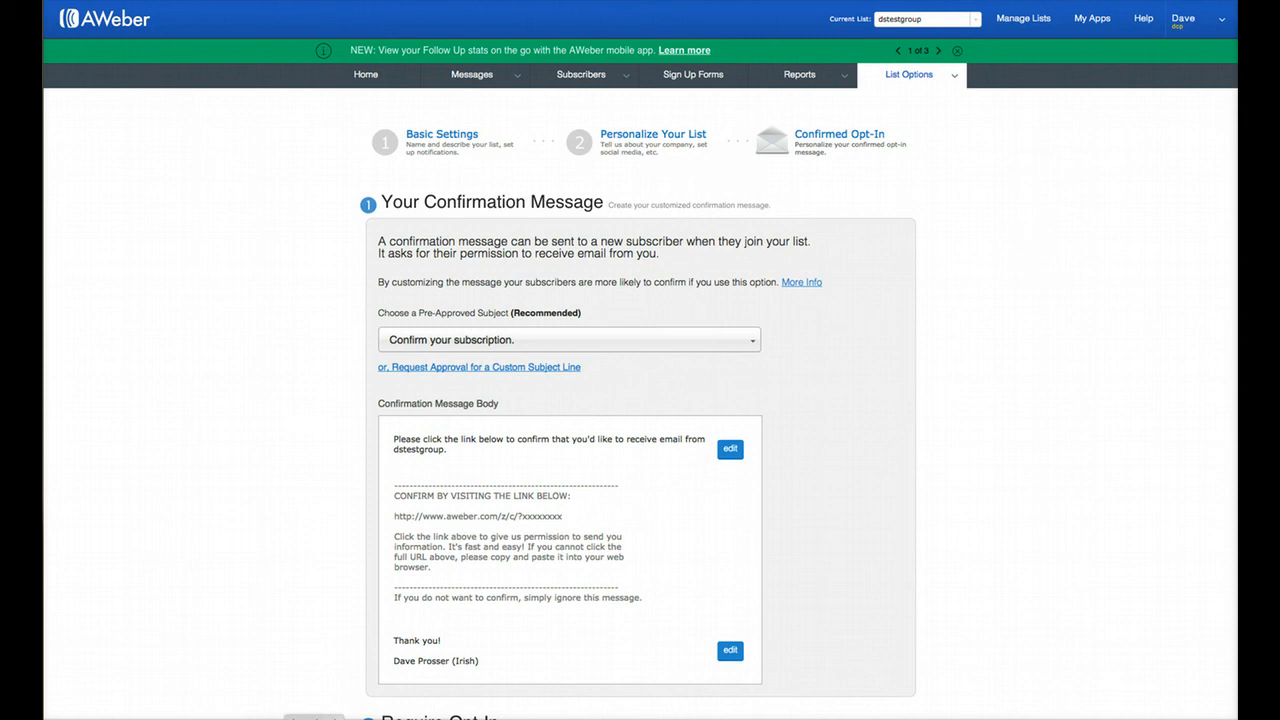